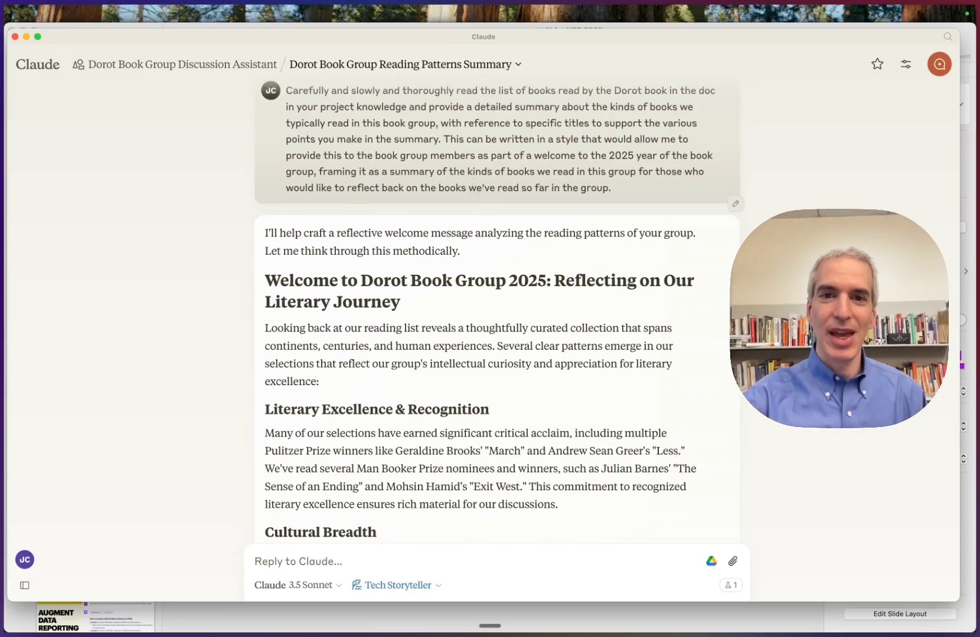
- Read the book group's reading patterns summary, from literary excellence and cultural breadth to ideas and intellectual engagement
scroll(490, 307, down, 10)
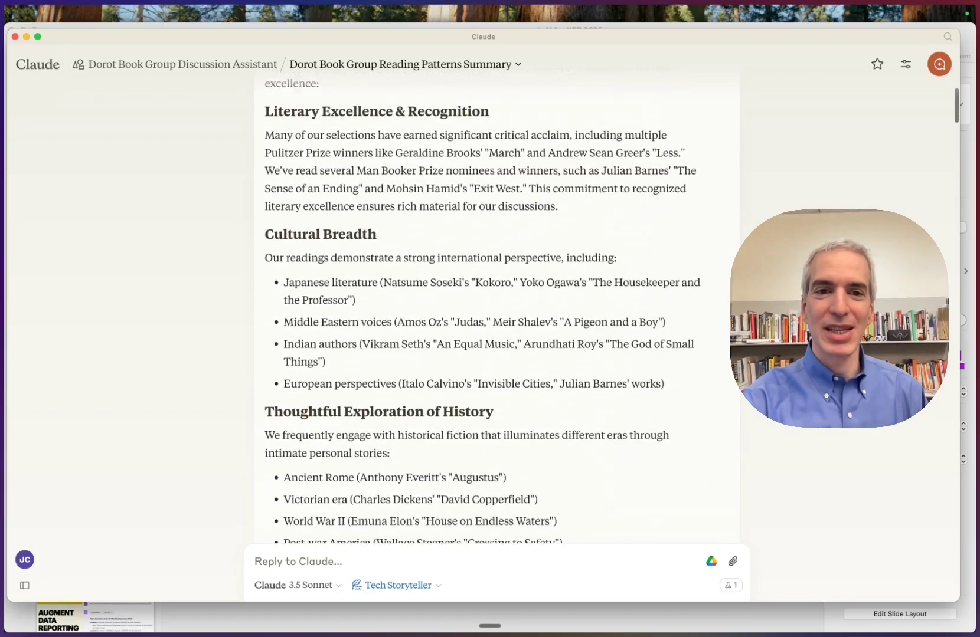
scroll(472, 183, down, 3)
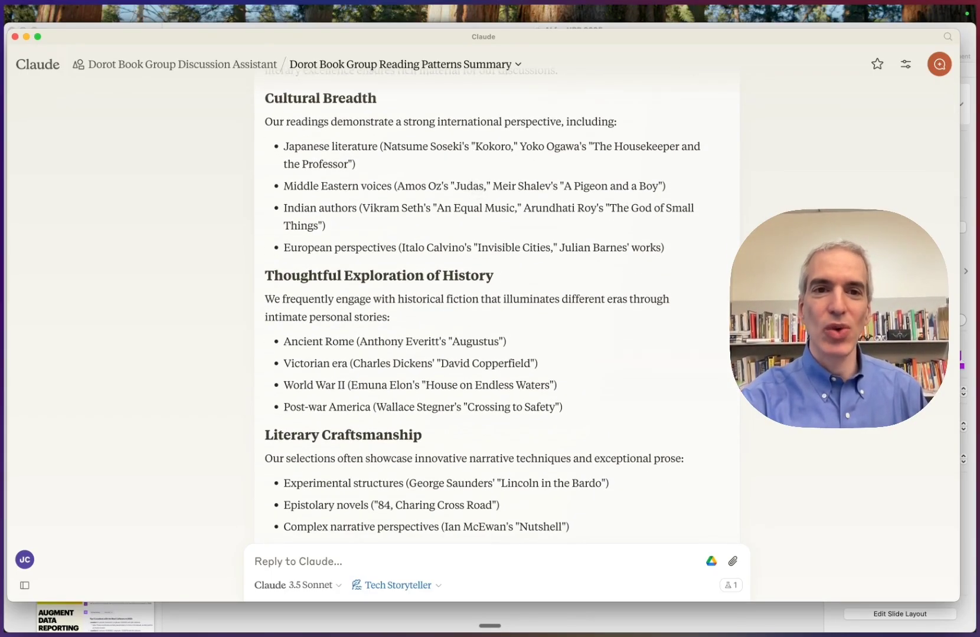
scroll(490, 307, up, 1)
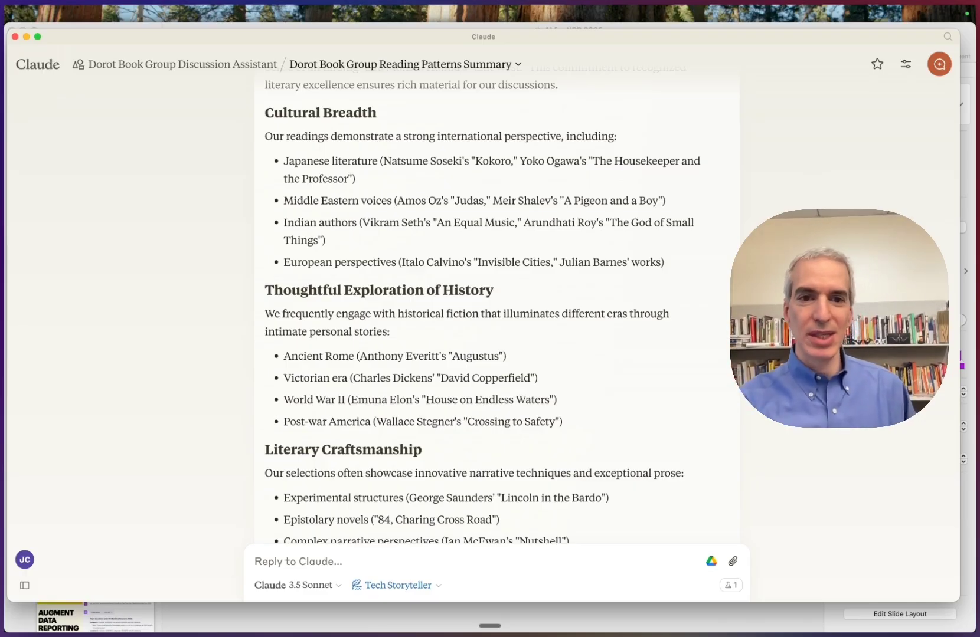
scroll(476, 188, down, 5)
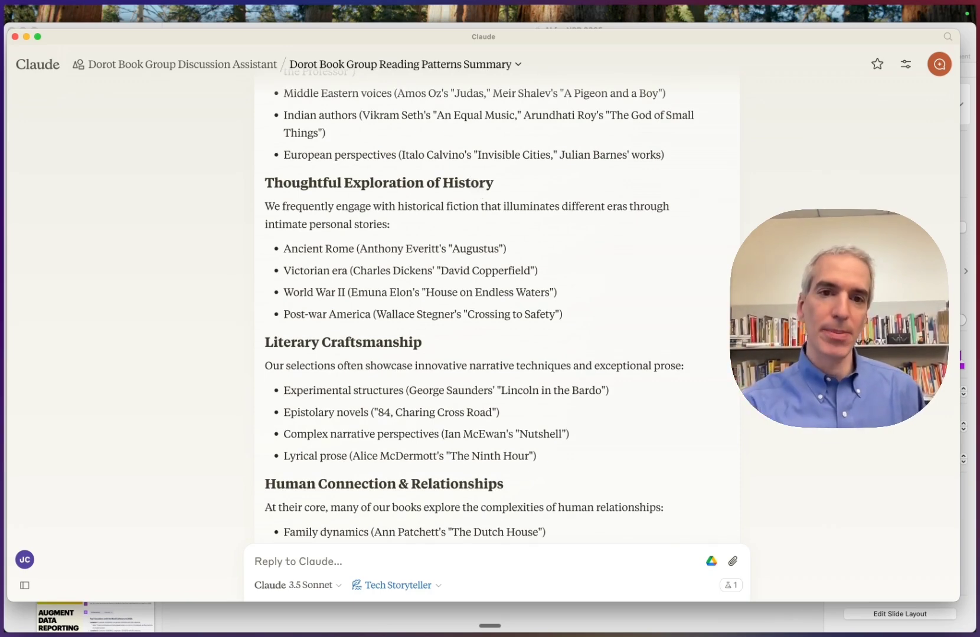
scroll(475, 188, down, 8)
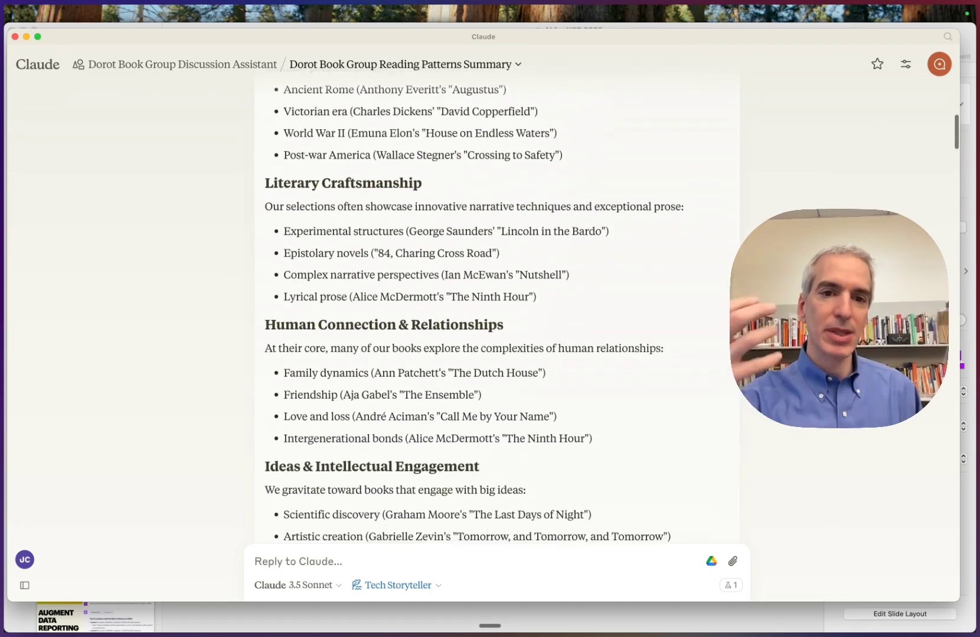
scroll(476, 188, down, 20)
scroll(476, 188, down, 12)
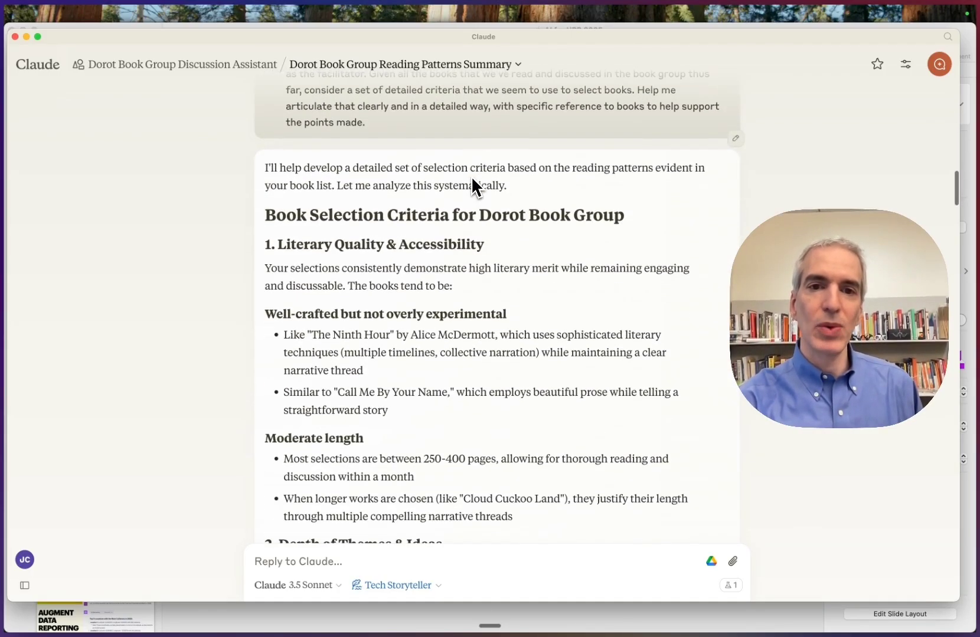
- Examine the Book Selection Criteria response, from literary quality and accessibility through balance and variety
scroll(472, 183, down, 1)
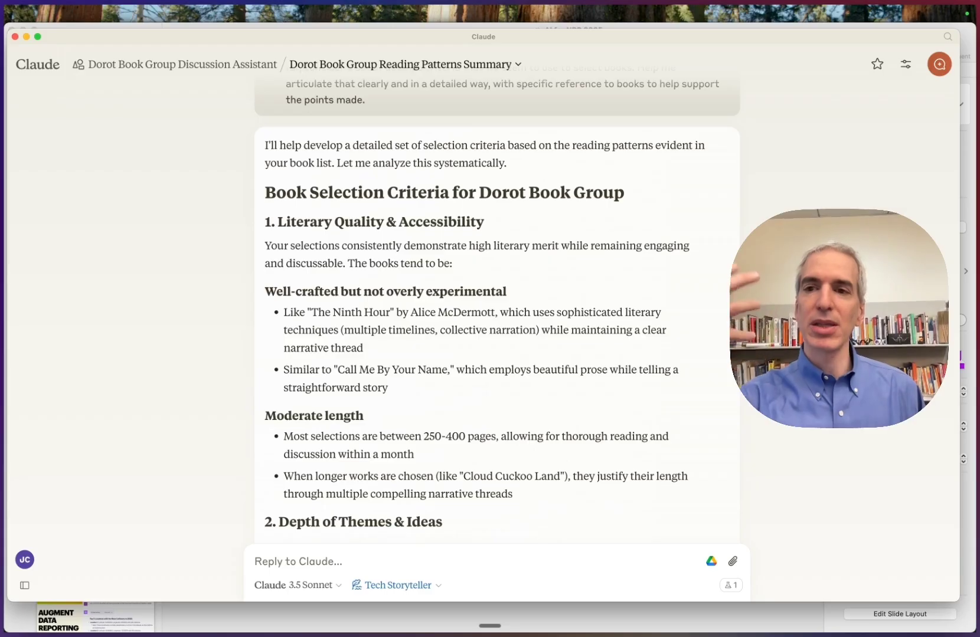
scroll(472, 180, down, 3)
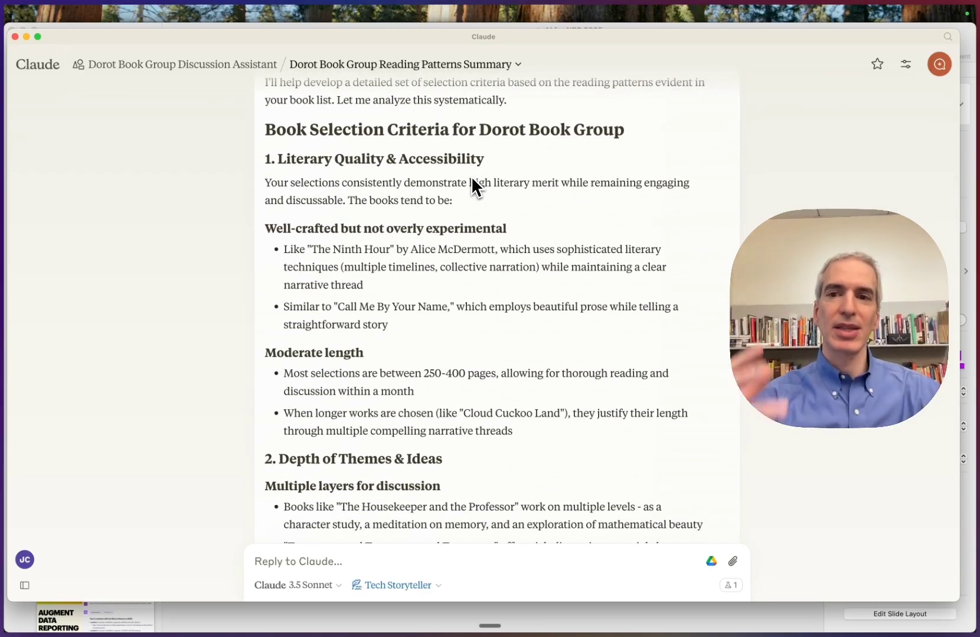
scroll(473, 179, down, 2)
scroll(473, 180, down, 4)
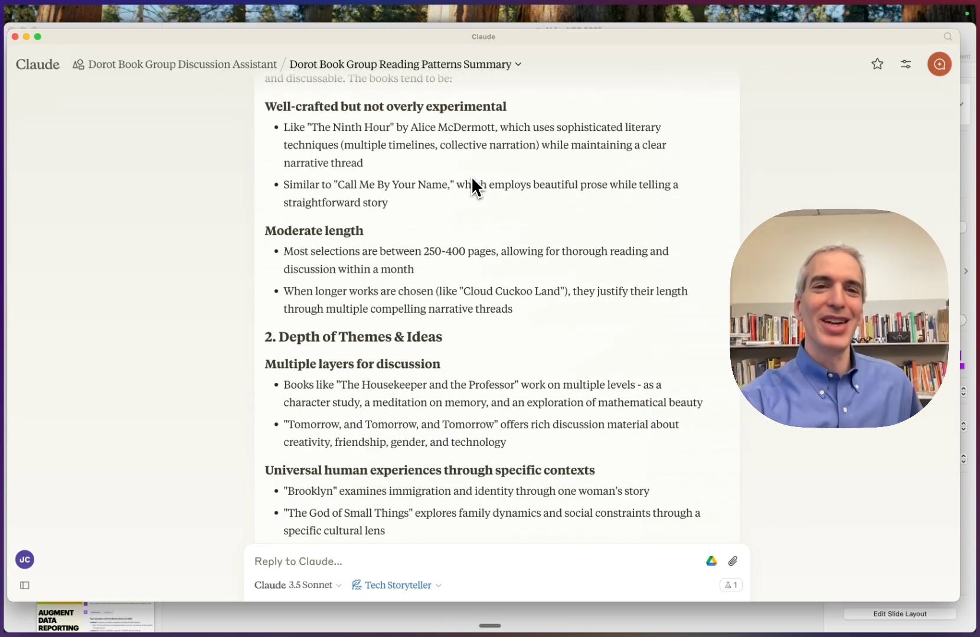
scroll(472, 180, up, 3)
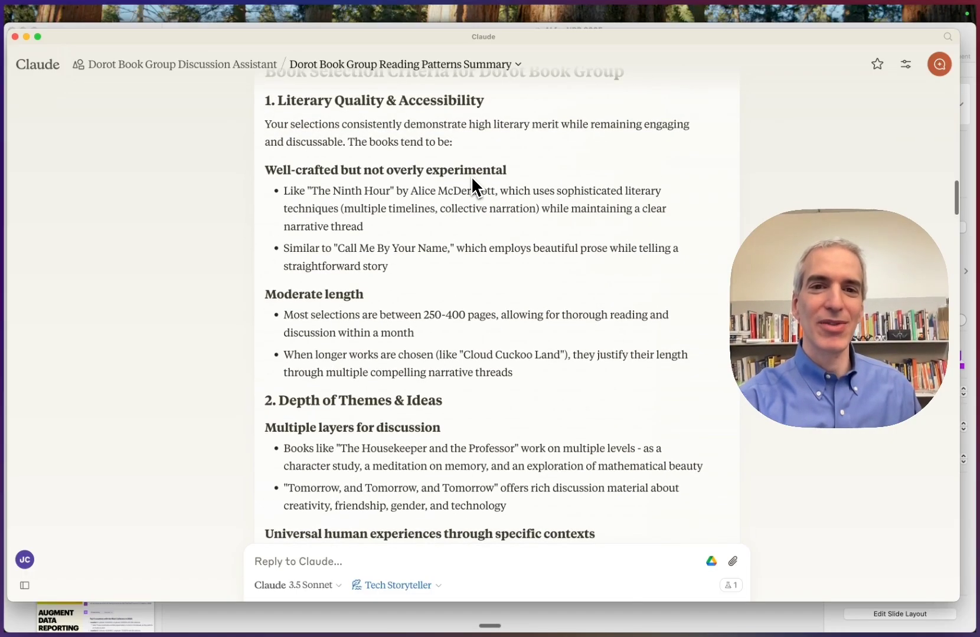
scroll(473, 180, down, 10)
scroll(472, 180, down, 7)
scroll(472, 180, down, 10)
scroll(475, 188, down, 9)
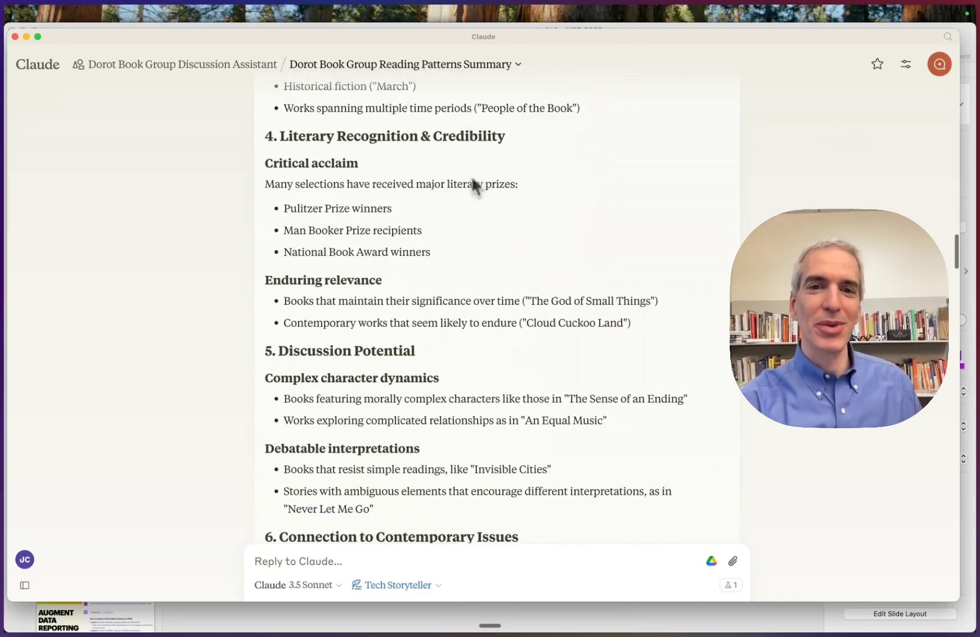
scroll(496, 313, down, 19)
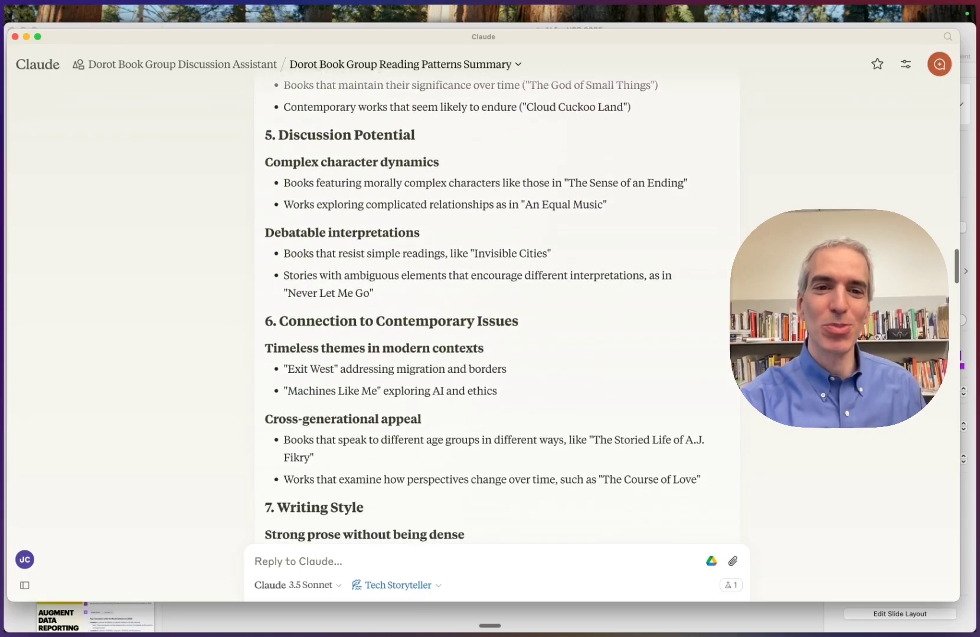
scroll(495, 312, down, 20)
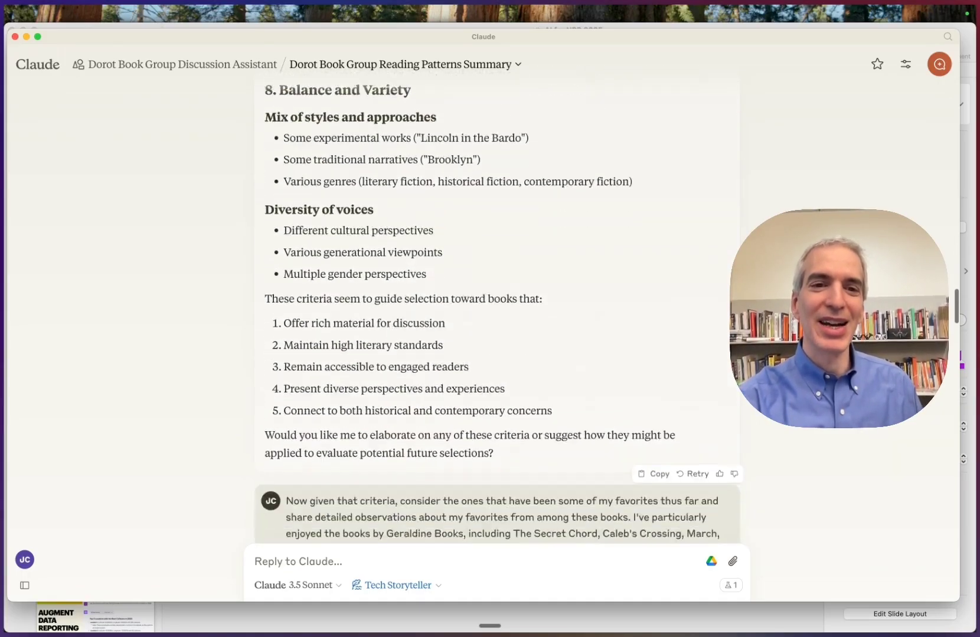
- Read the favorites prompt with its analysis of the facilitator's preferred books, and the list of suggested books for consideration
scroll(475, 188, down, 9)
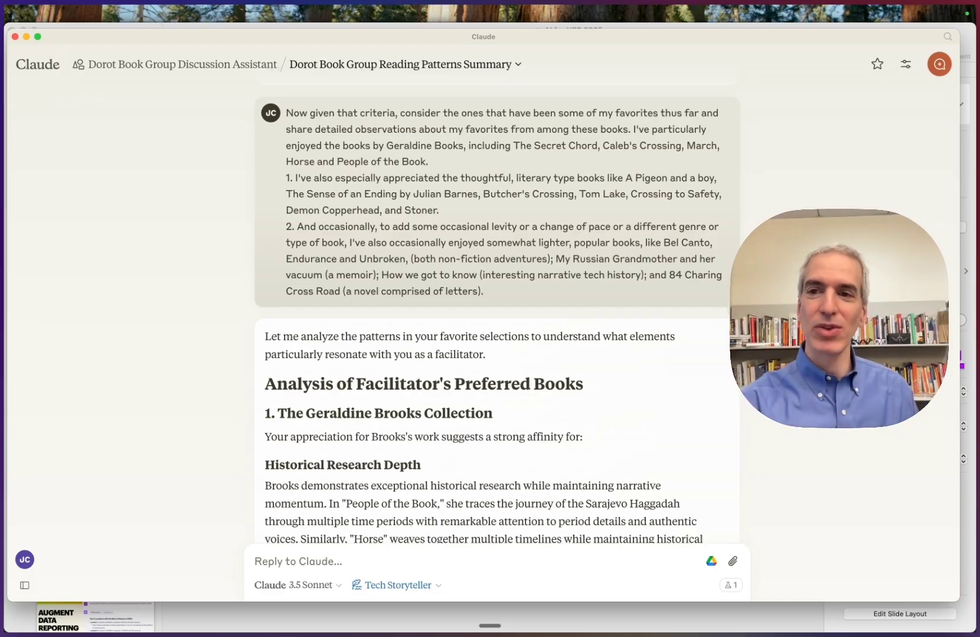
scroll(496, 313, down, 2)
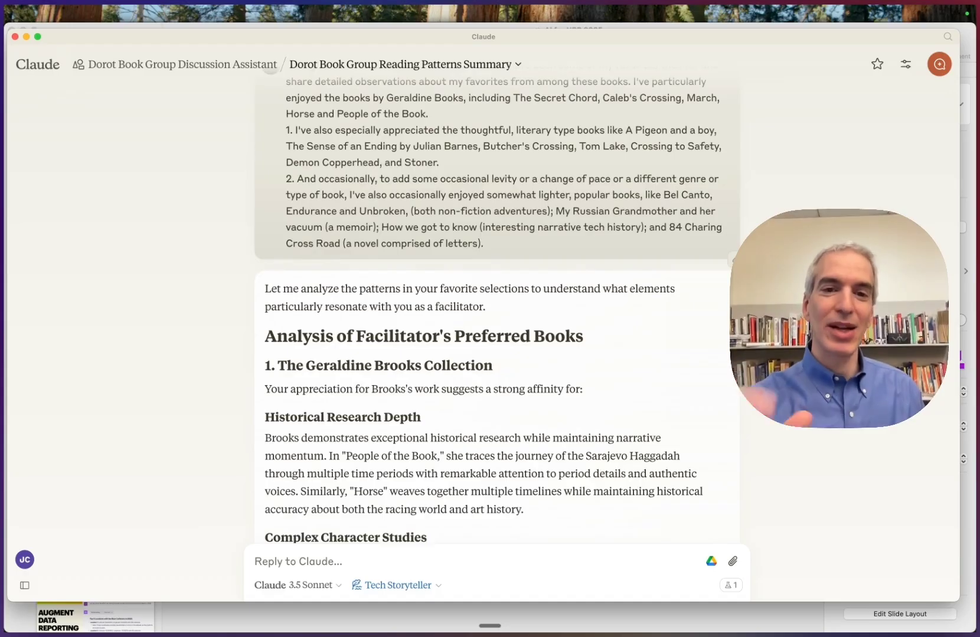
scroll(472, 186, down, 7)
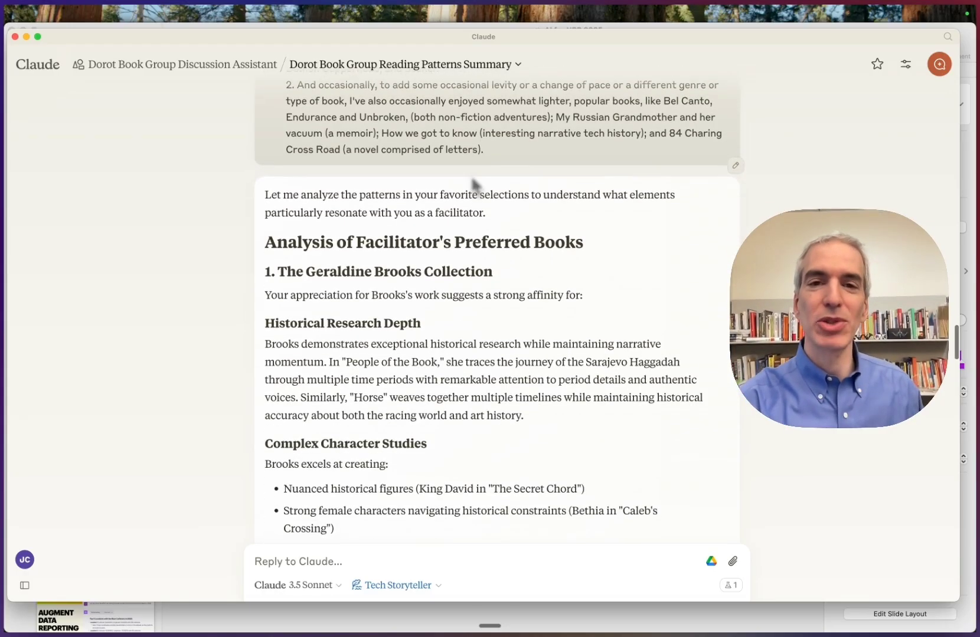
scroll(472, 186, down, 18)
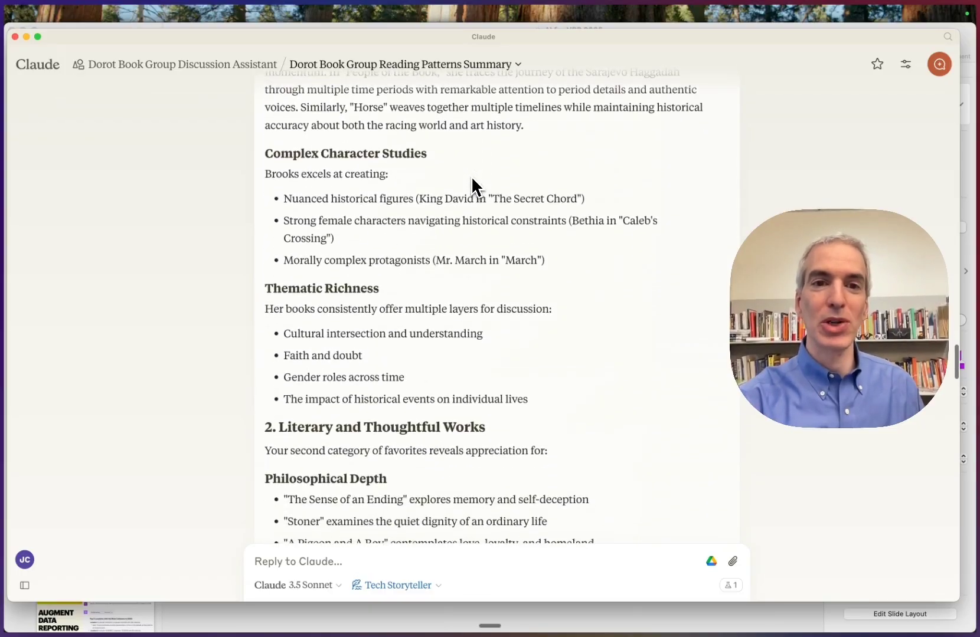
scroll(475, 187, down, 9)
scroll(475, 186, down, 20)
scroll(472, 186, down, 20)
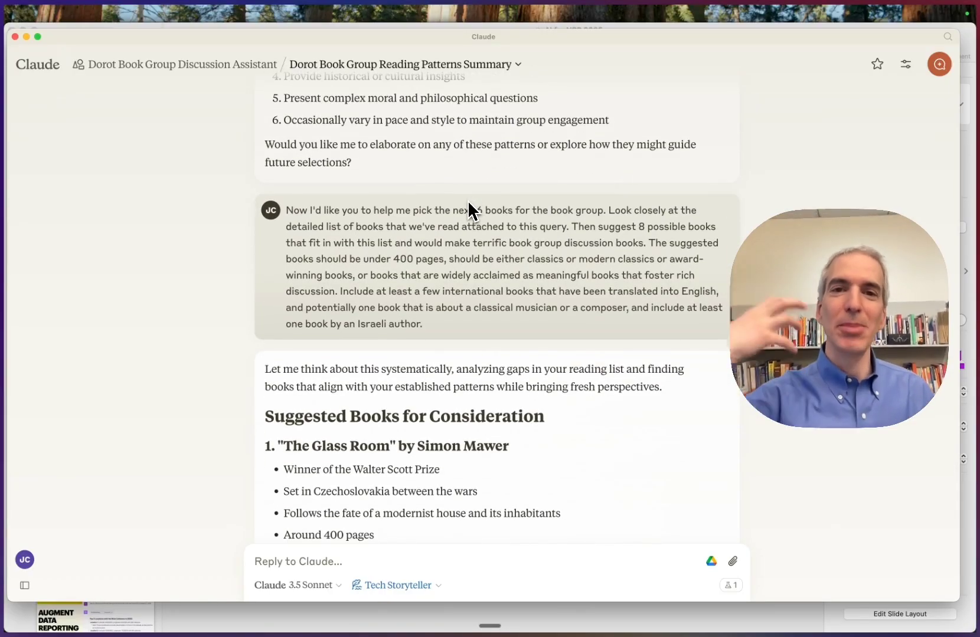
scroll(468, 203, down, 15)
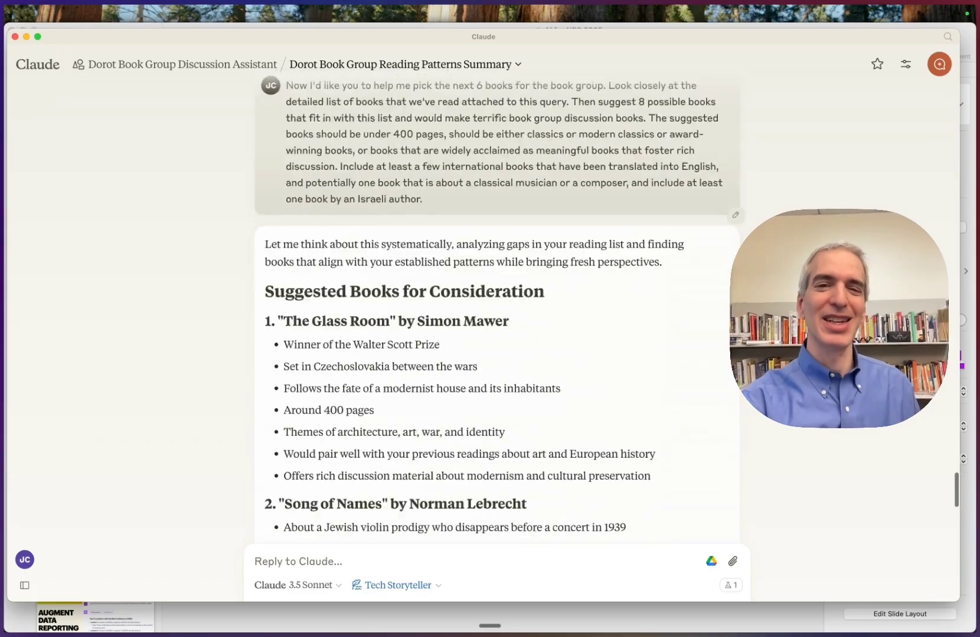
scroll(468, 203, down, 18)
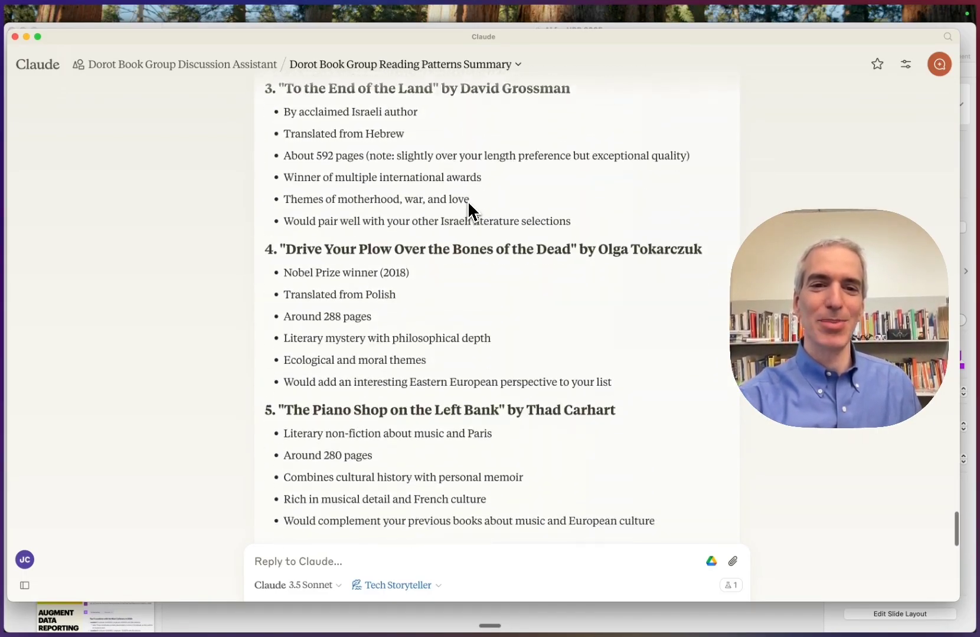
scroll(471, 208, down, 16)
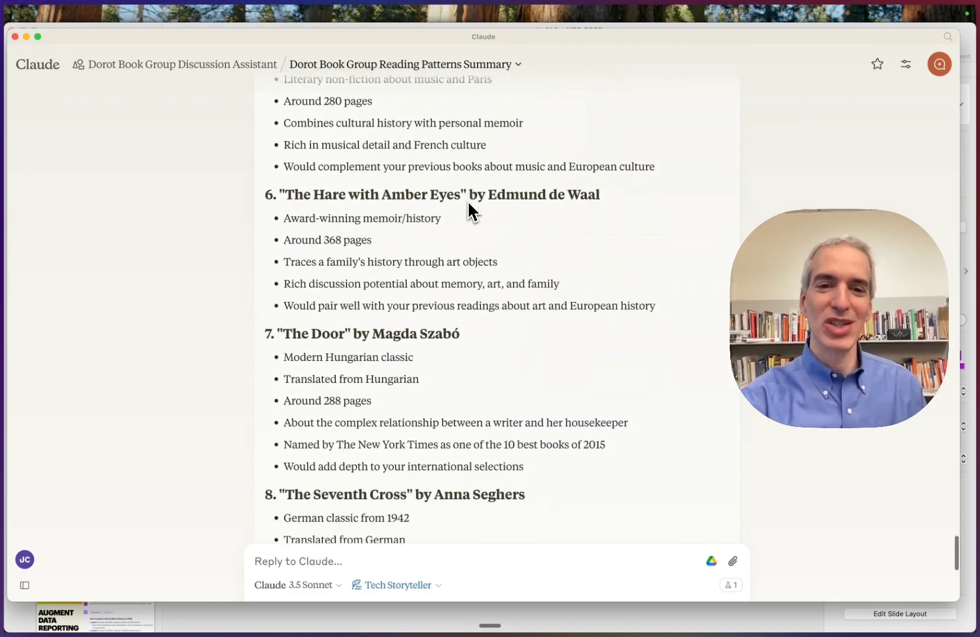
scroll(468, 204, down, 6)
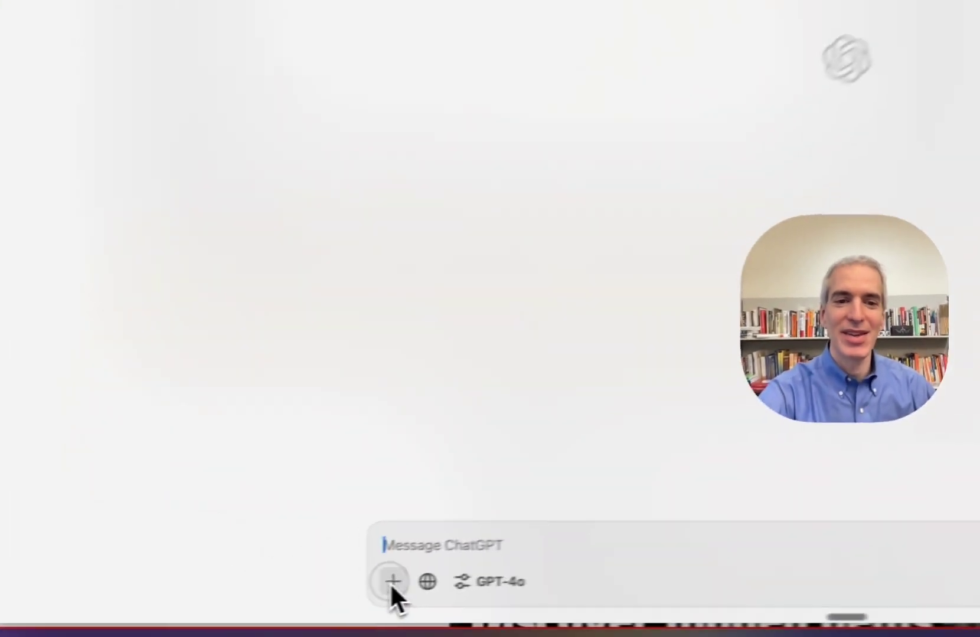
- In ChatGPT, attach the Dorot Book Group books PDF from the AI Training Materials folder to the message
click(234, 605)
click(471, 485)
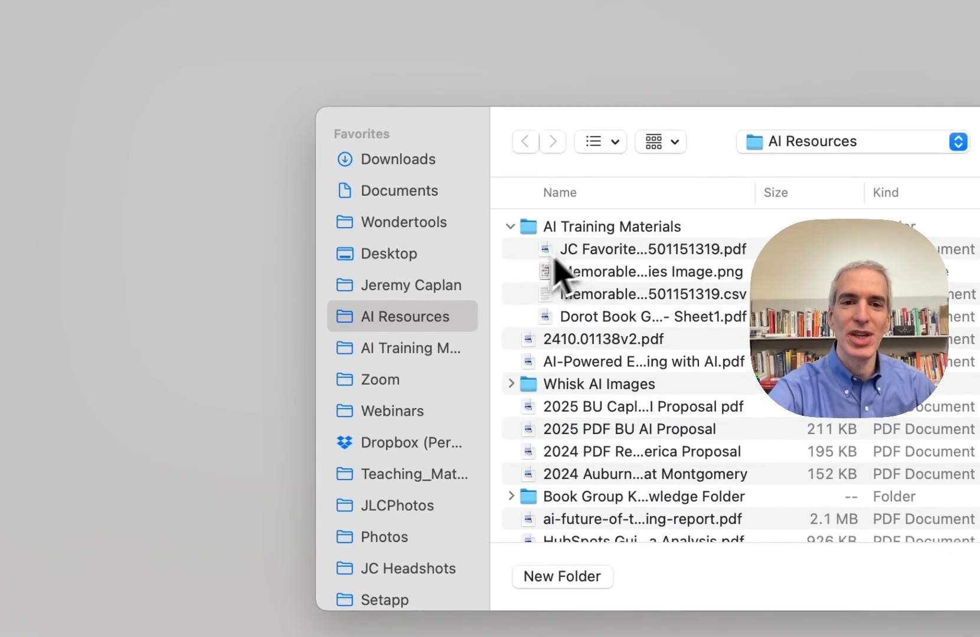
click(599, 256)
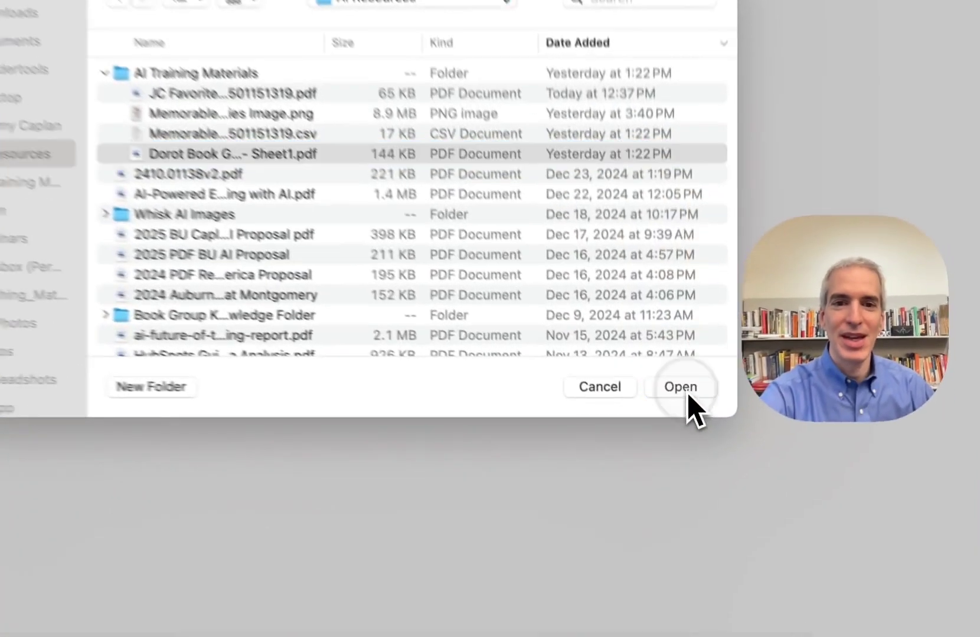
click(690, 434)
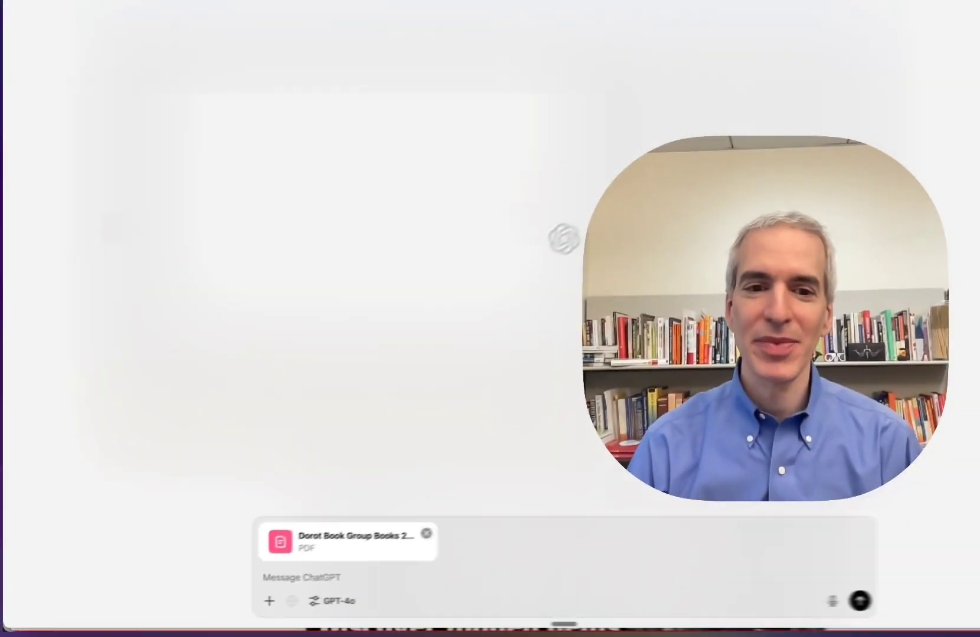
- Insert the "You are a perceptive literary critic and cultural analyst" prompt from the clipboard history and send it for a literary taste profile
key(alt+space)
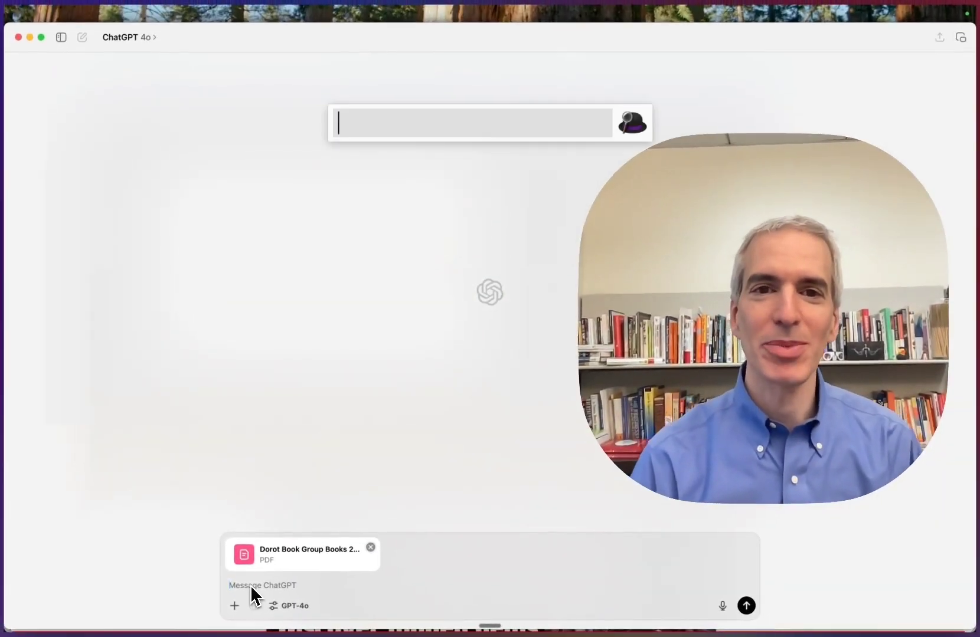
text(clip)
key(Return)
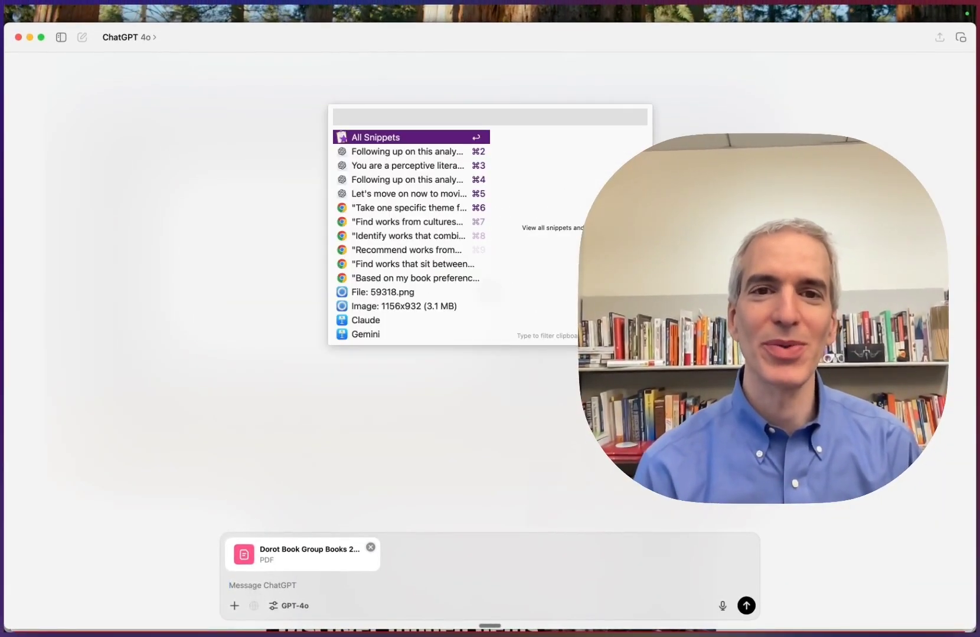
key(super+3)
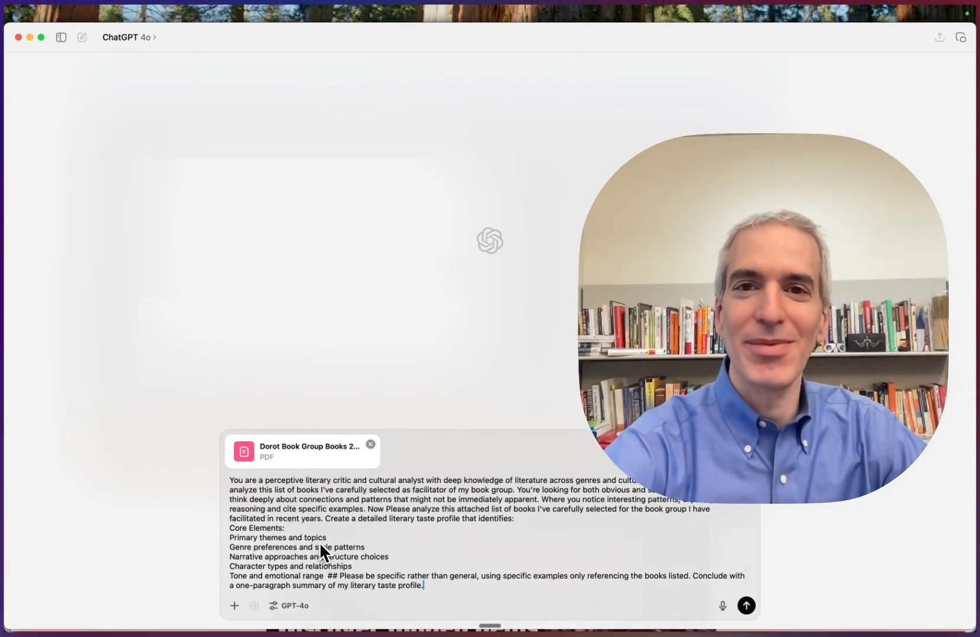
key(Return)
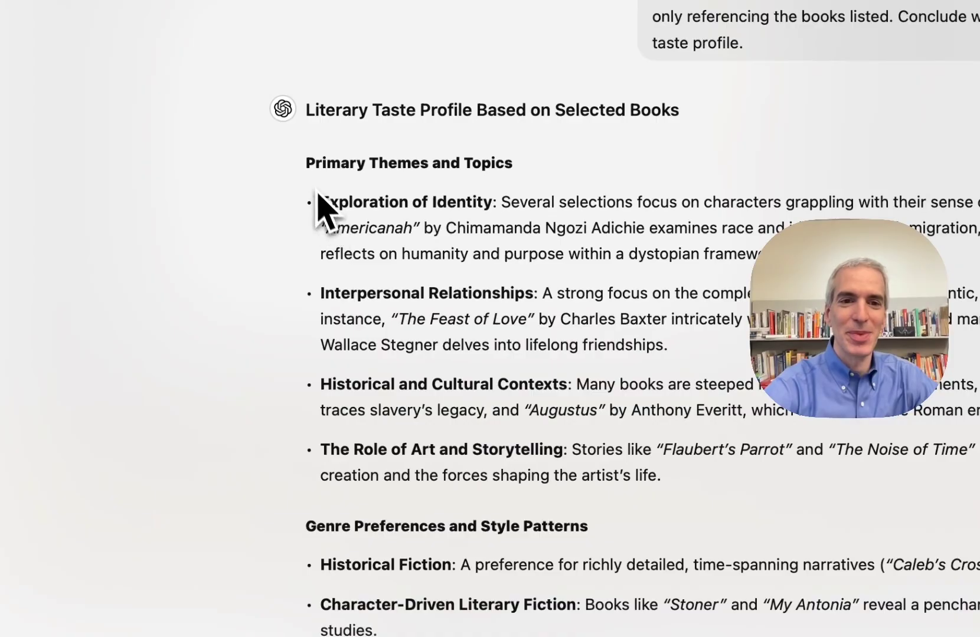
- Review the literary taste profile, highlighting the Primary Themes and Topics section and the Summary of Literary Taste paragraph
drag(308, 171, 669, 477)
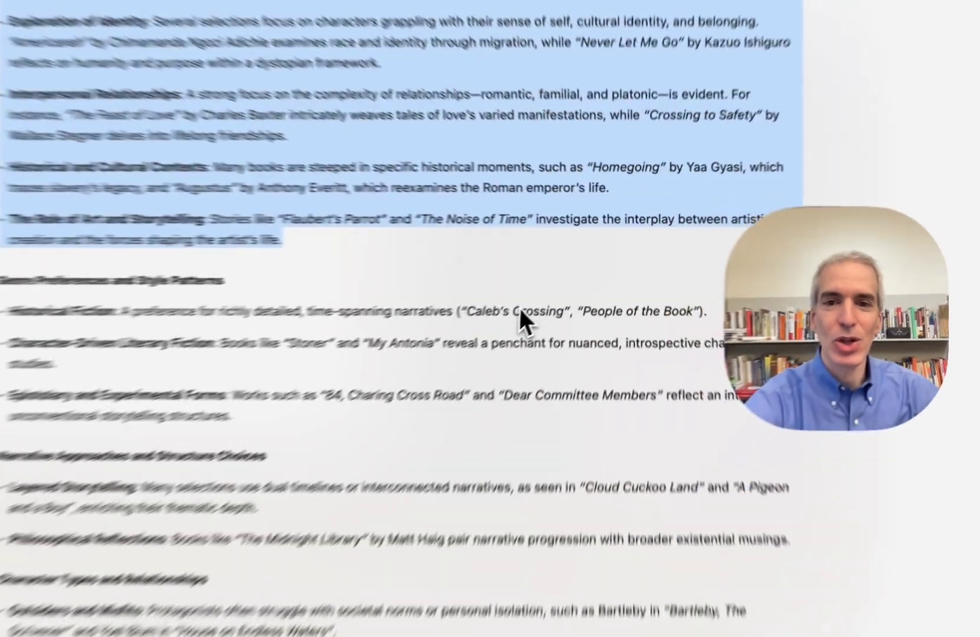
triple_click(565, 301)
click(479, 341)
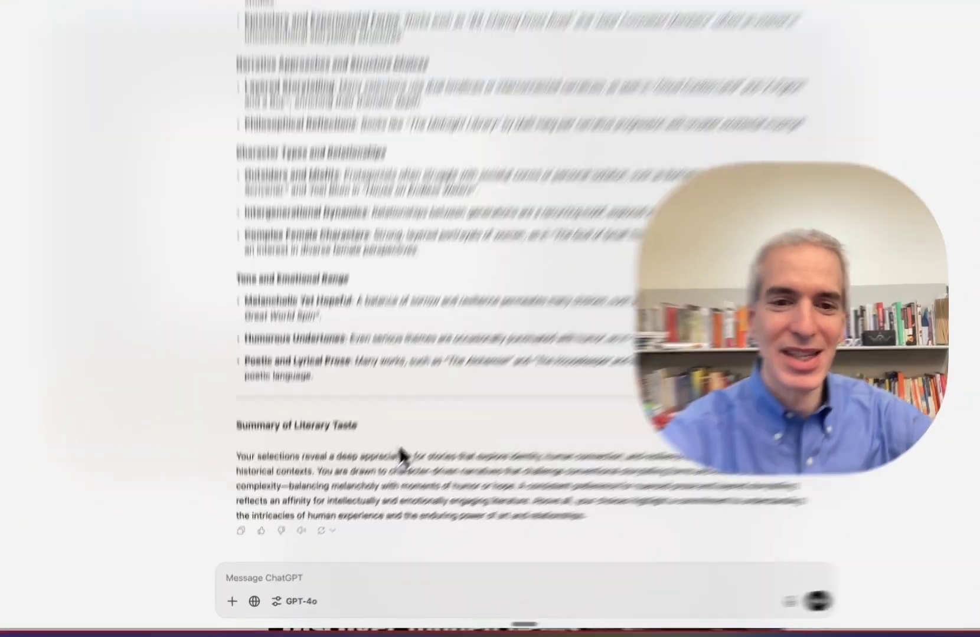
triple_click(368, 502)
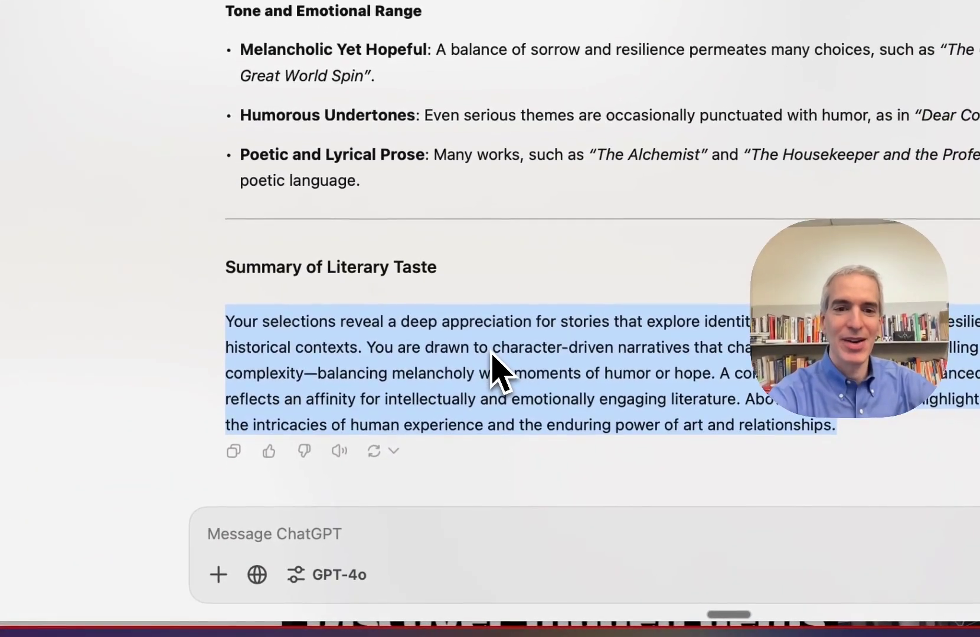
click(500, 367)
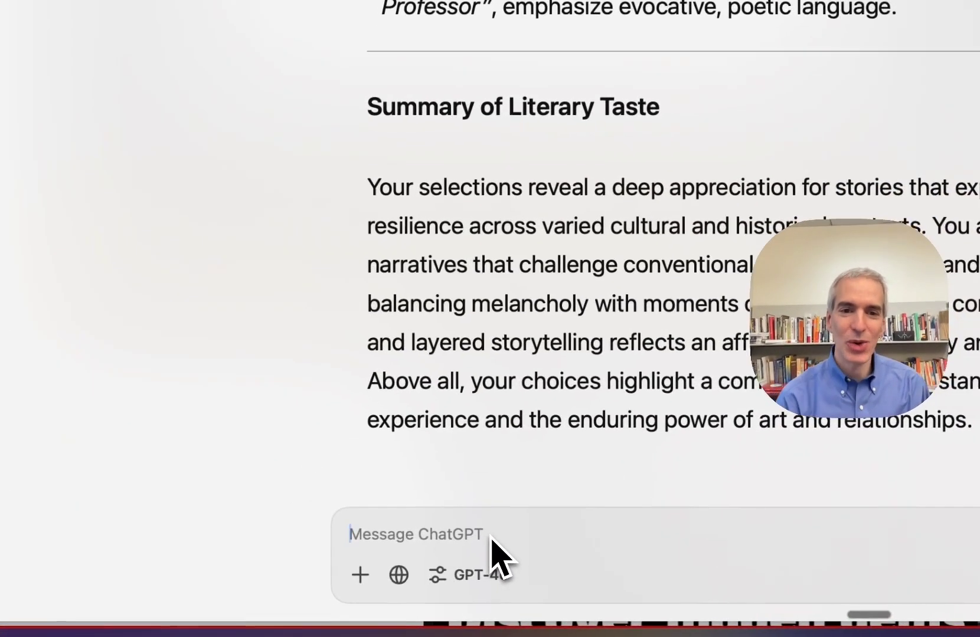
- Insert the clipboard-history prompt "Following up on this analysis list 10 books not in my original list" into the message and send it
key(super+space)
text(cl)
key(Return)
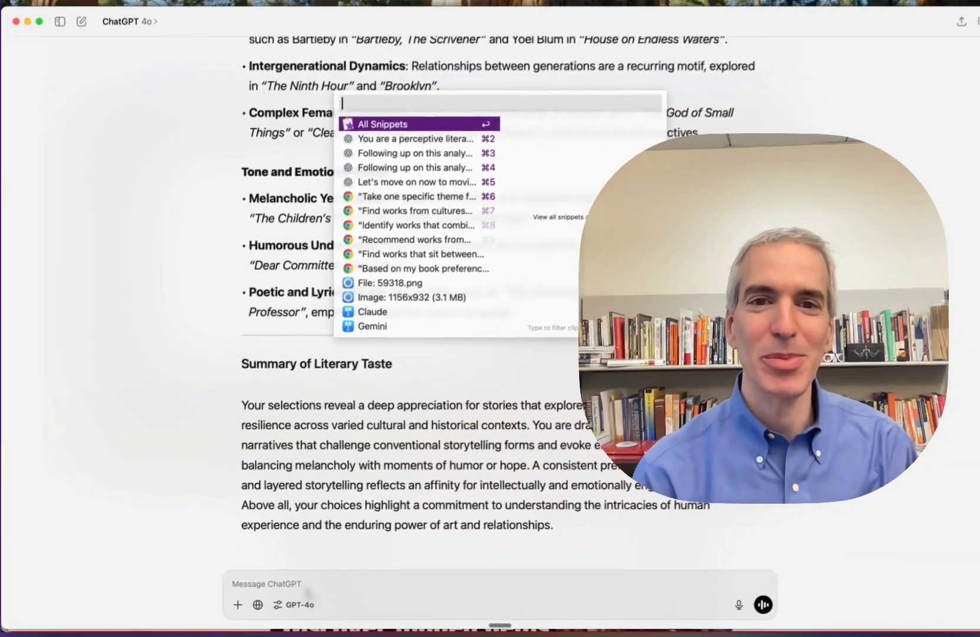
key(Down)
key(Down)
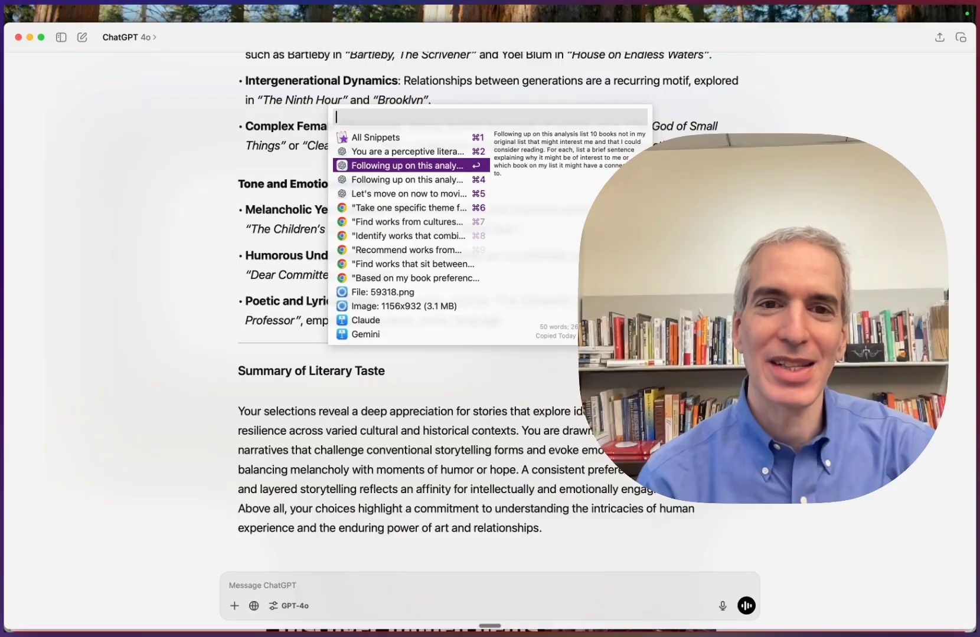
key(Return)
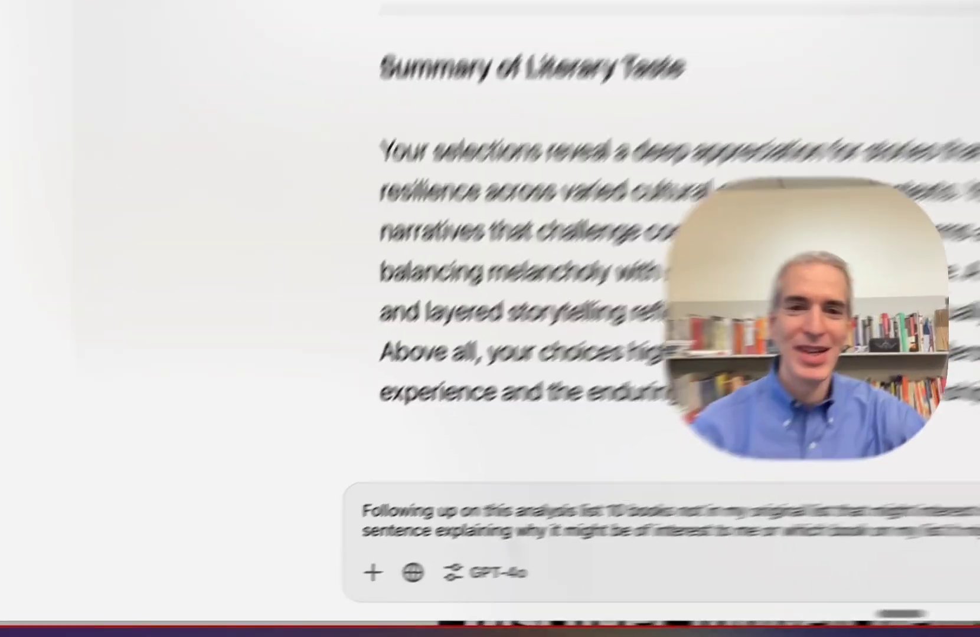
key(Return)
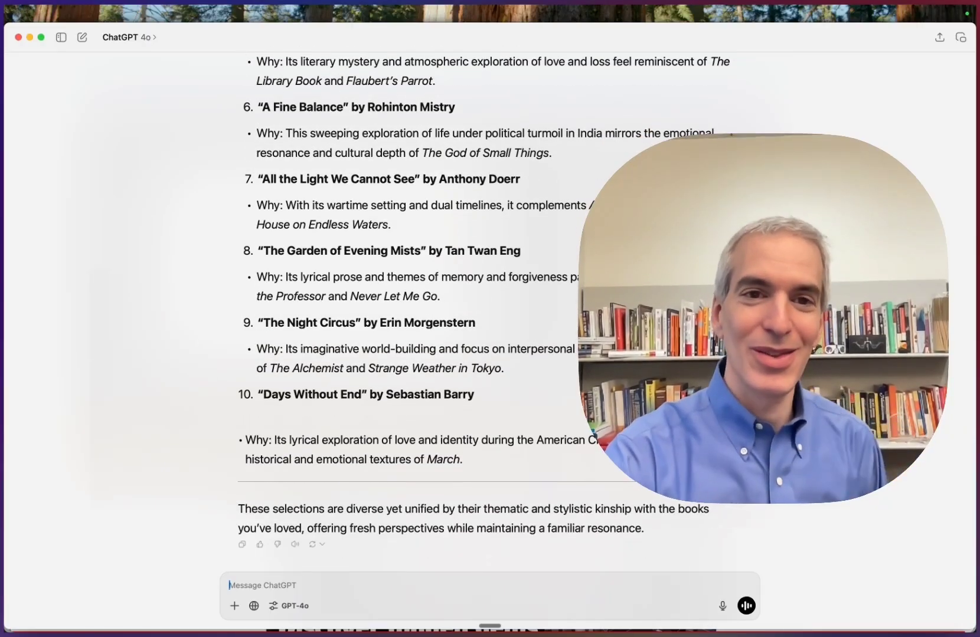
- Look through the ten recommended books and the reason given for each
scroll(490, 296, up, 6)
scroll(490, 295, down, 4)
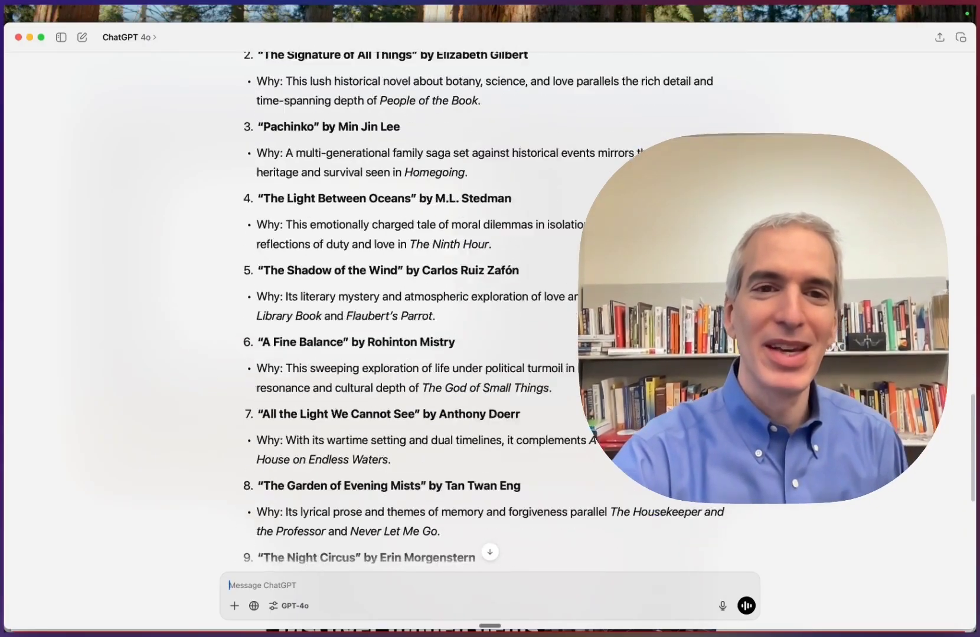
scroll(397, 308, down, 3)
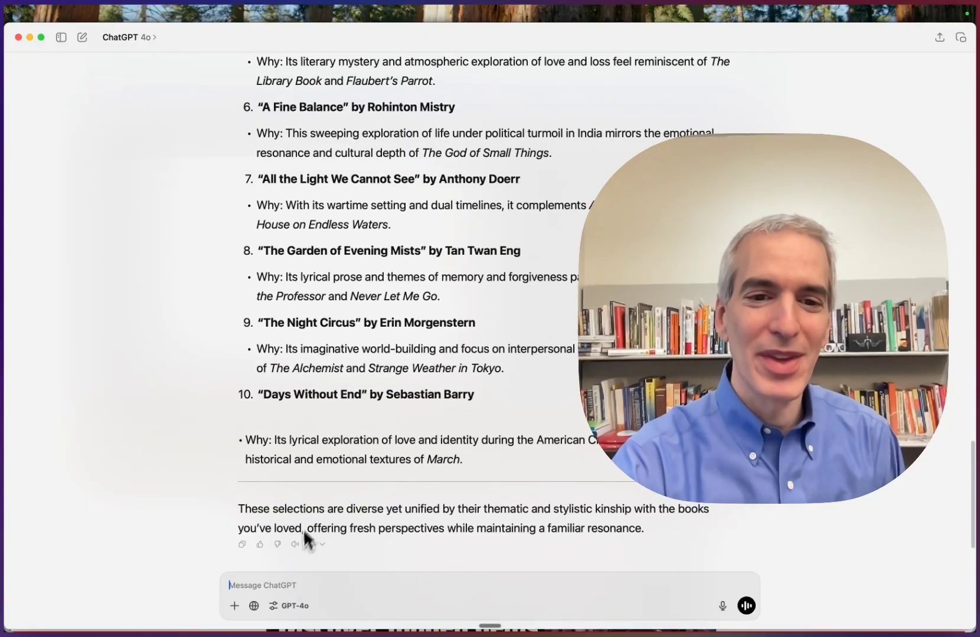
- Insert the "Let's move on now to movies" film critic prompt from the clipboard history into the message
click(279, 589)
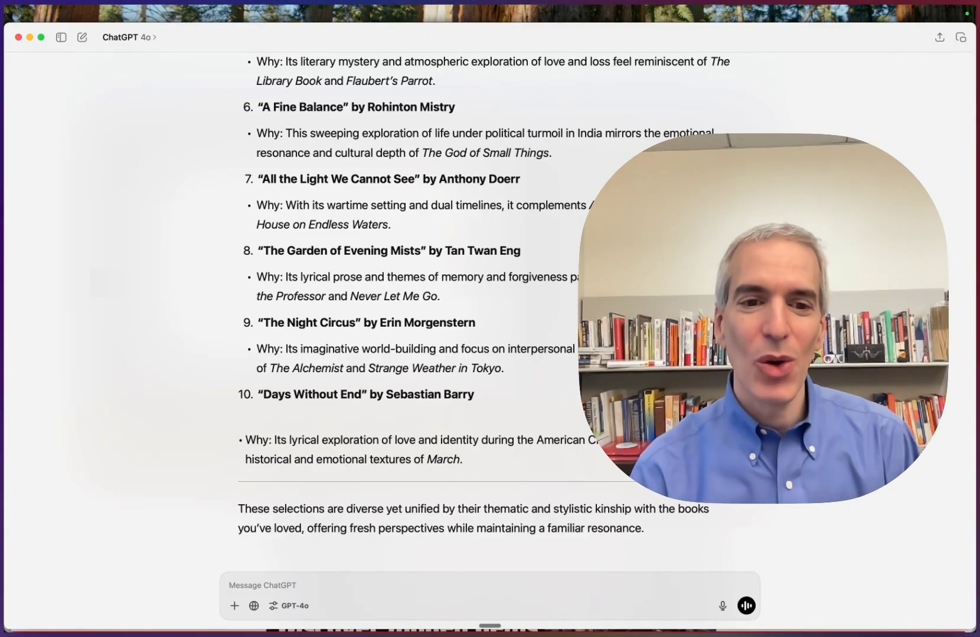
key(super+space)
text(clip)
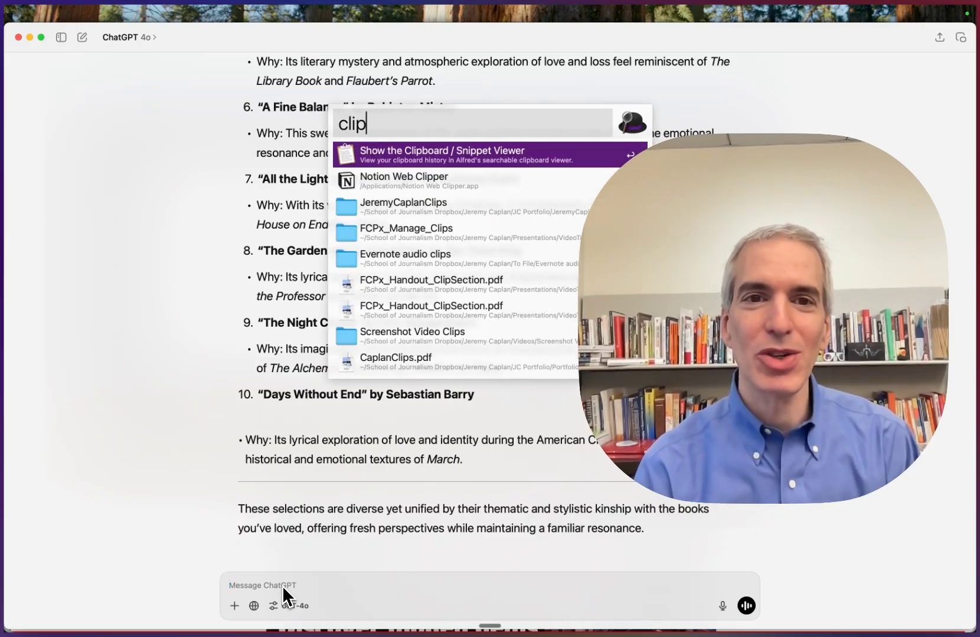
key(Return)
key(Down)
key(Down)
key(Down)
key(Down)
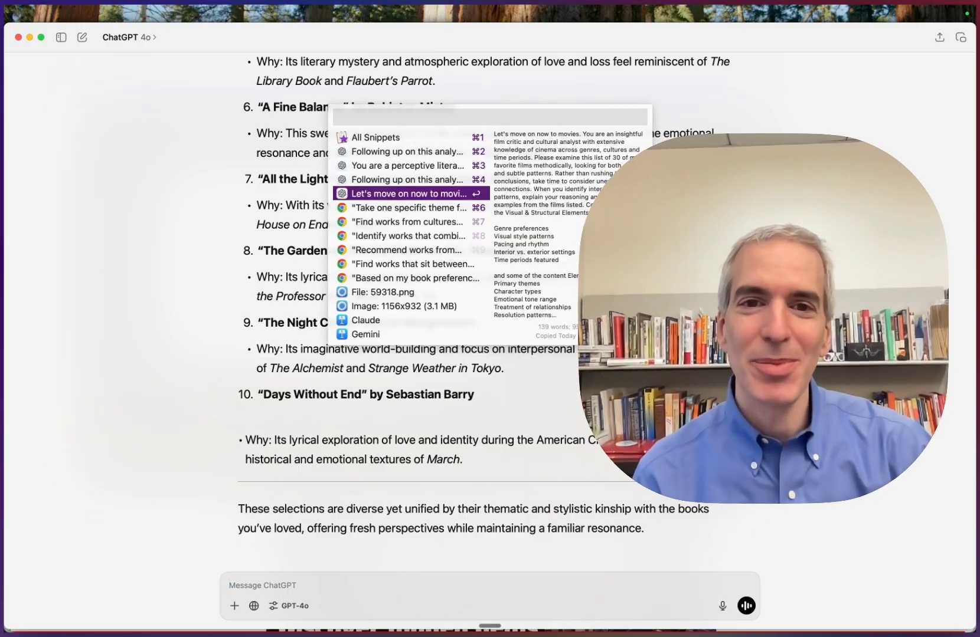
key(Return)
- Go back to the beginning of the inserted movie prompt to review its visual, structural and content elements
key(Up)
key(Up)
key(Up)
key(Up)
key(Up)
key(Up)
key(Up)
key(Up)
key(Up)
key(Up)
key(Up)
key(Up)
key(Up)
key(Up)
key(Up)
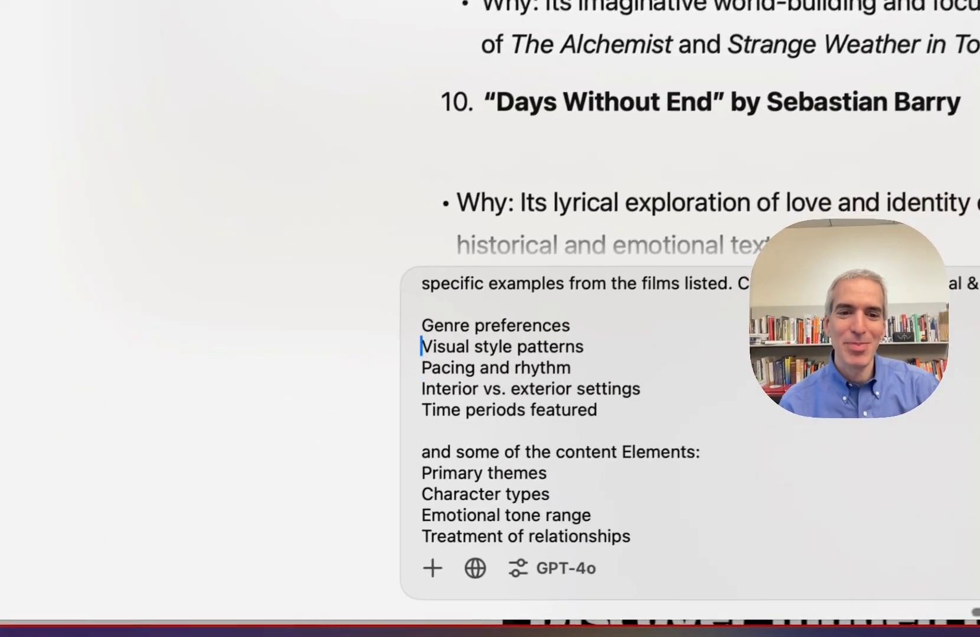
key(Up)
key(Up)
key(Up)
key(Up)
key(Up)
key(Up)
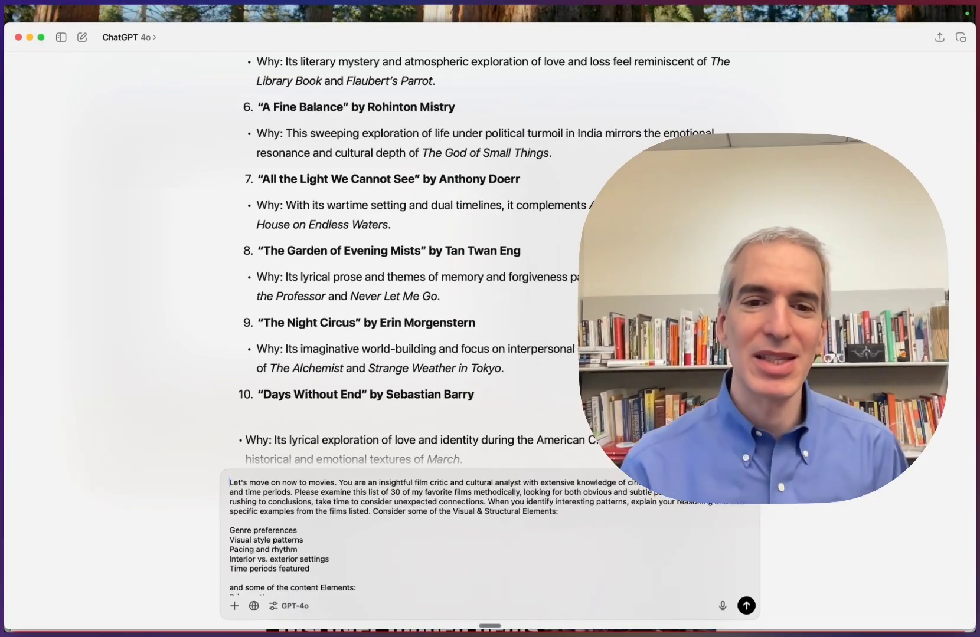
- Preview files in the AI Training Materials folder and attach the JC Favorite Movies PDF to the message
click(235, 606)
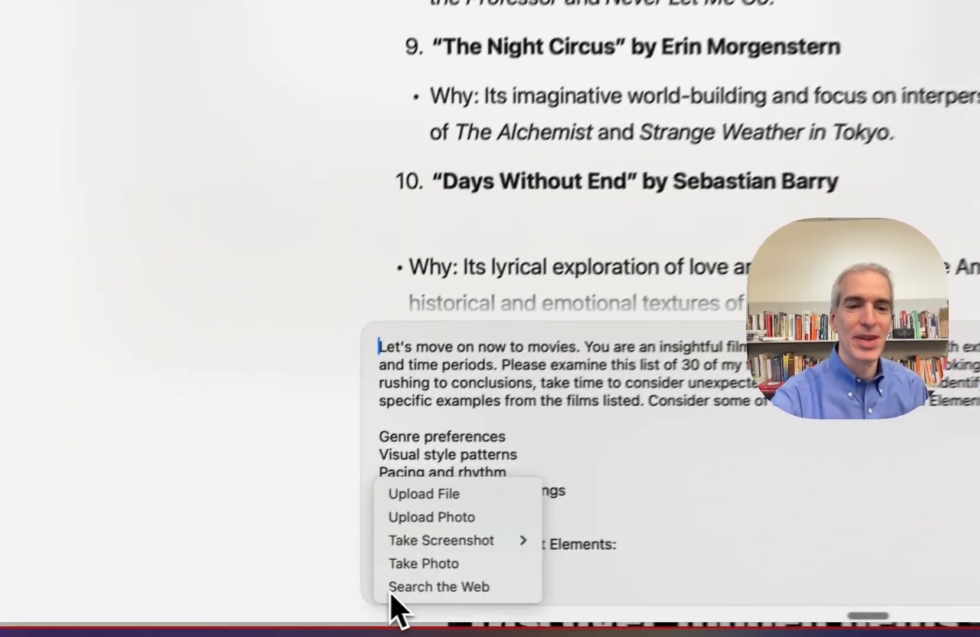
click(440, 487)
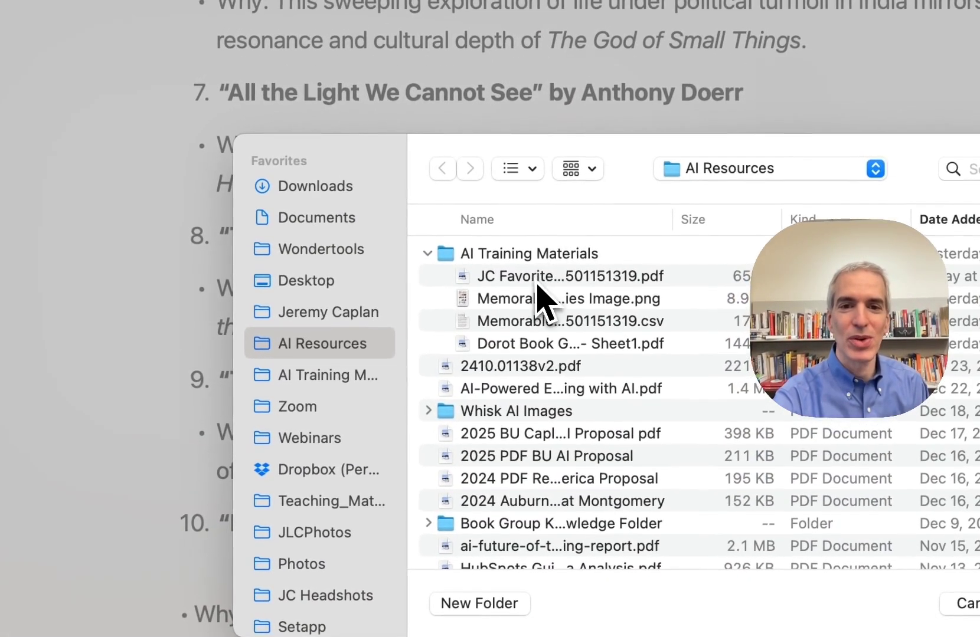
click(556, 244)
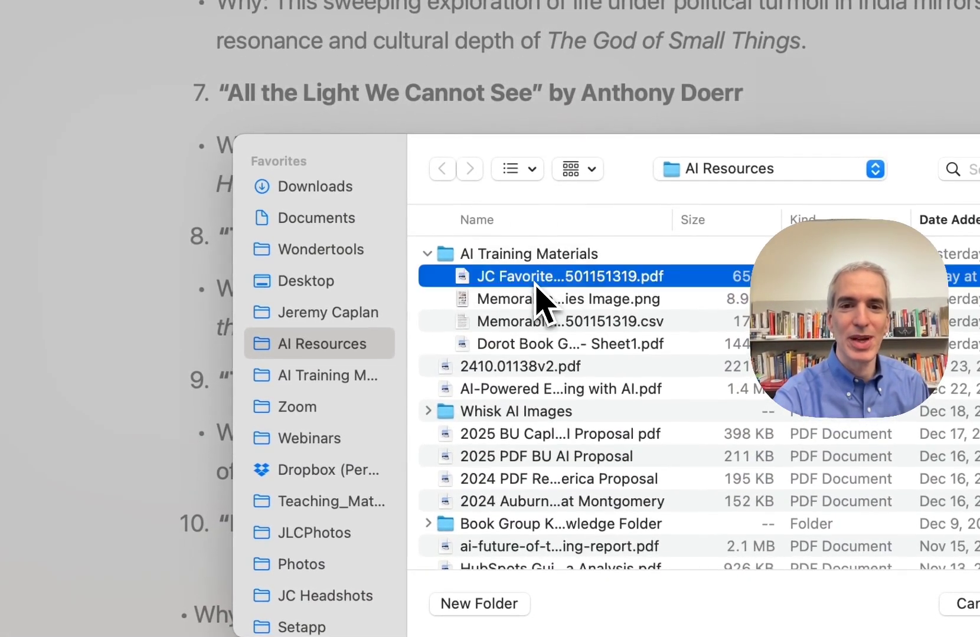
click(537, 300)
key(space)
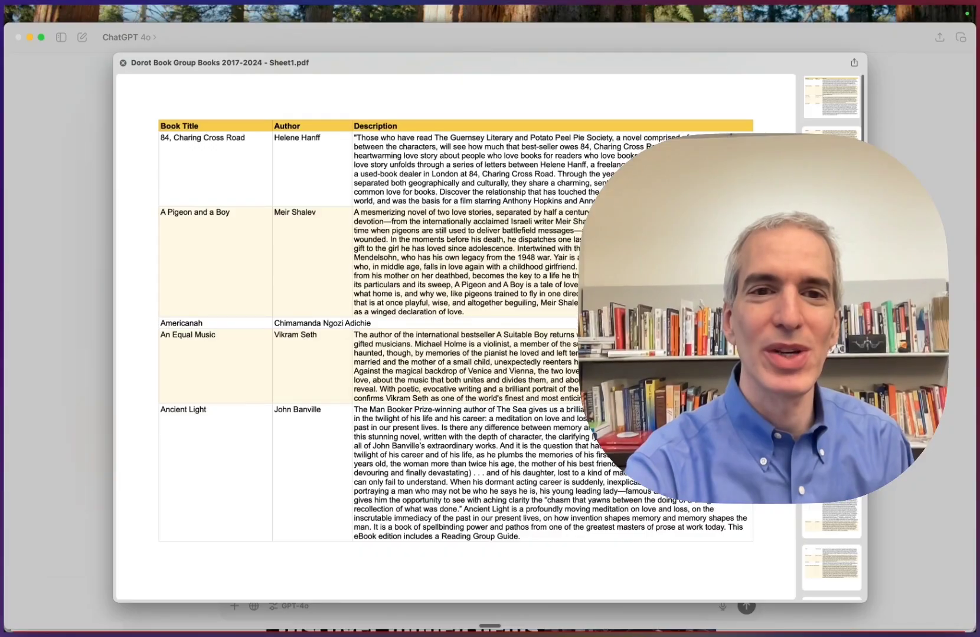
key(Up)
key(Up)
key(Up)
key(Up)
key(Down)
key(space)
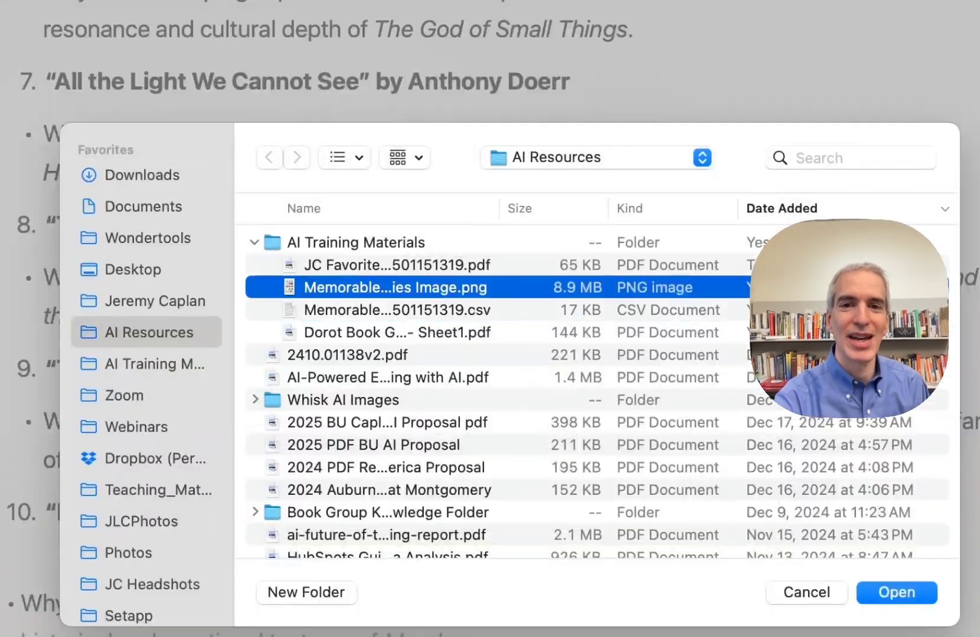
key(Up)
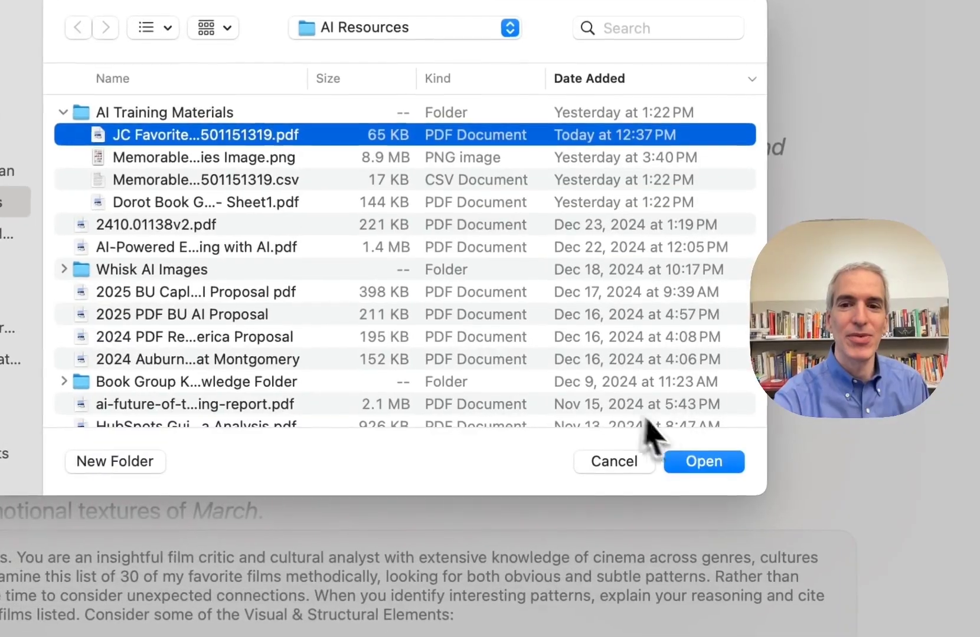
click(692, 458)
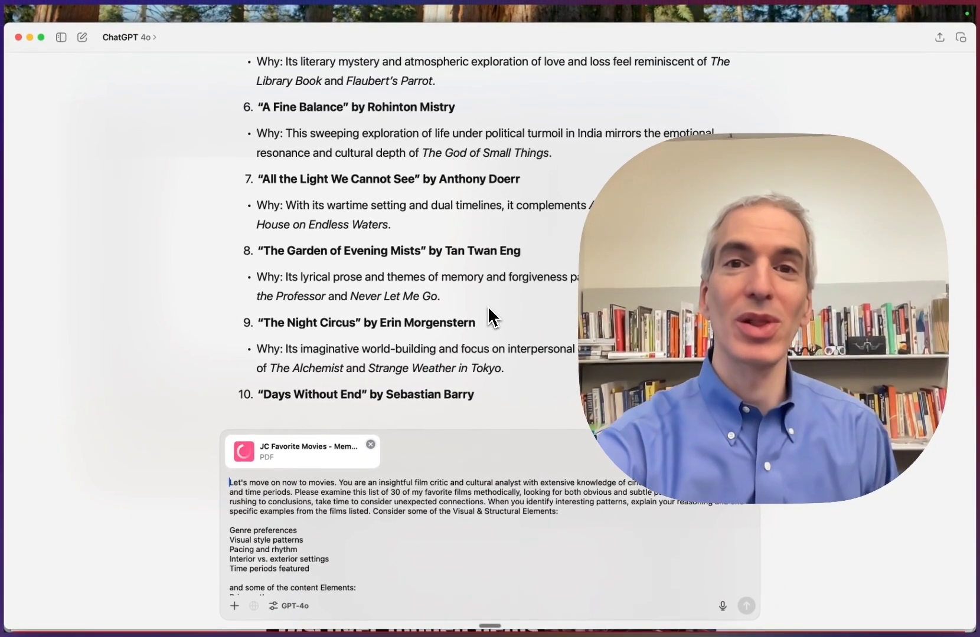
- Review the movie prompt through its closing request for a one-paragraph summary of film viewing preferences, and send it with the attached PDF
scroll(421, 492, down, 1)
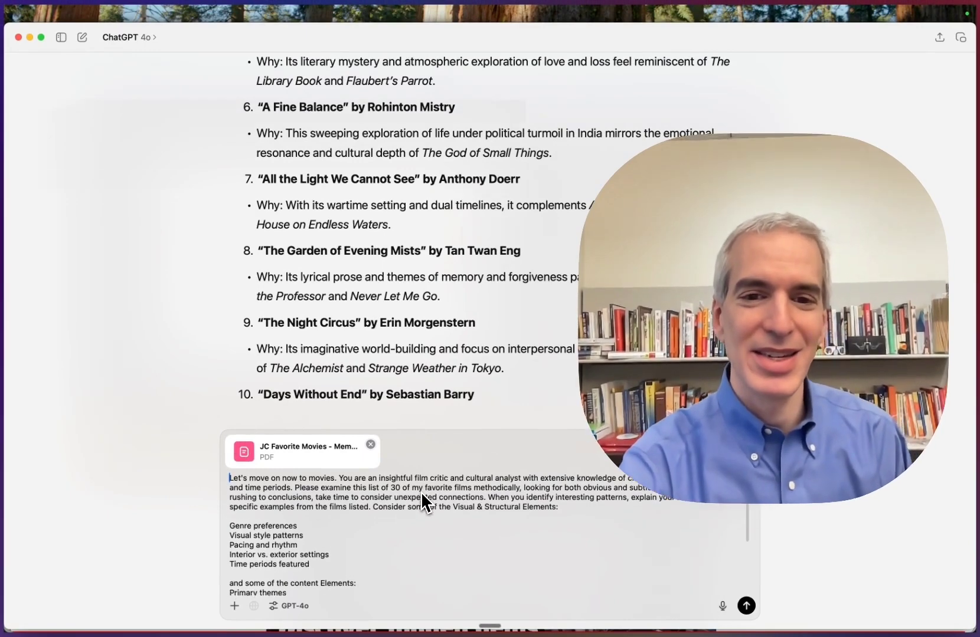
scroll(420, 491, down, 1)
key(super+Up)
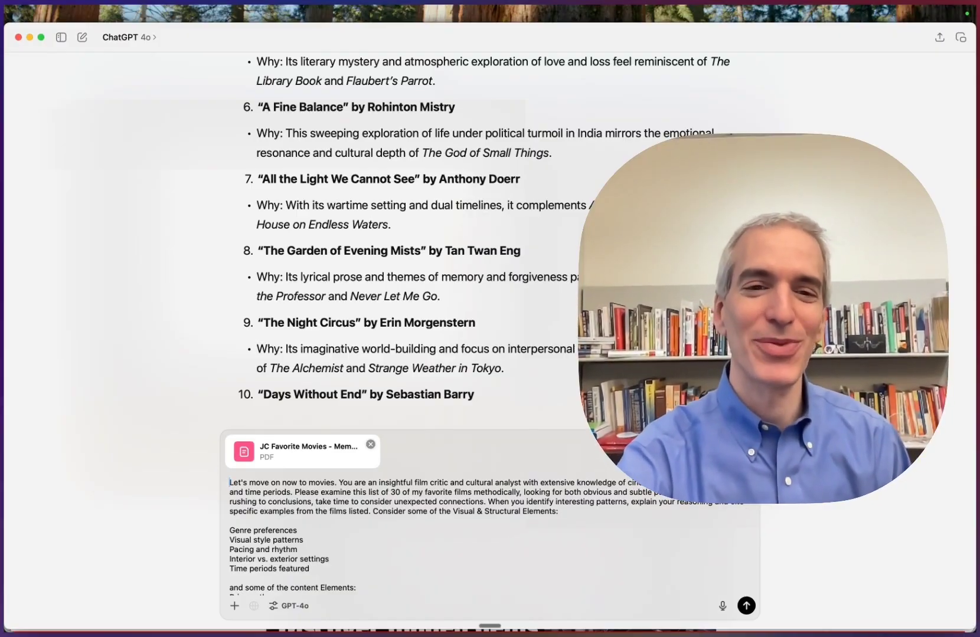
scroll(415, 504, down, 5)
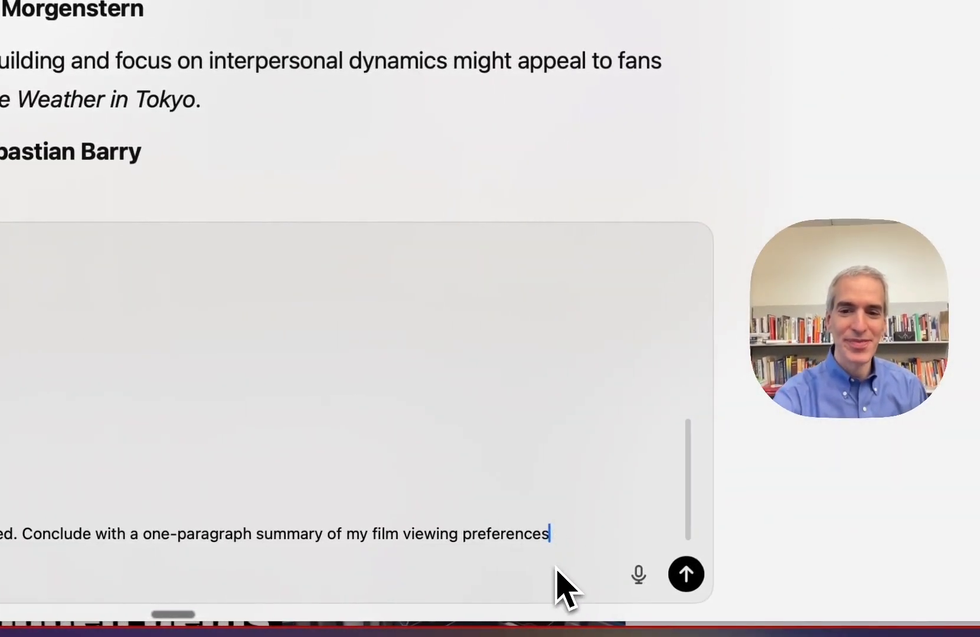
key(Return)
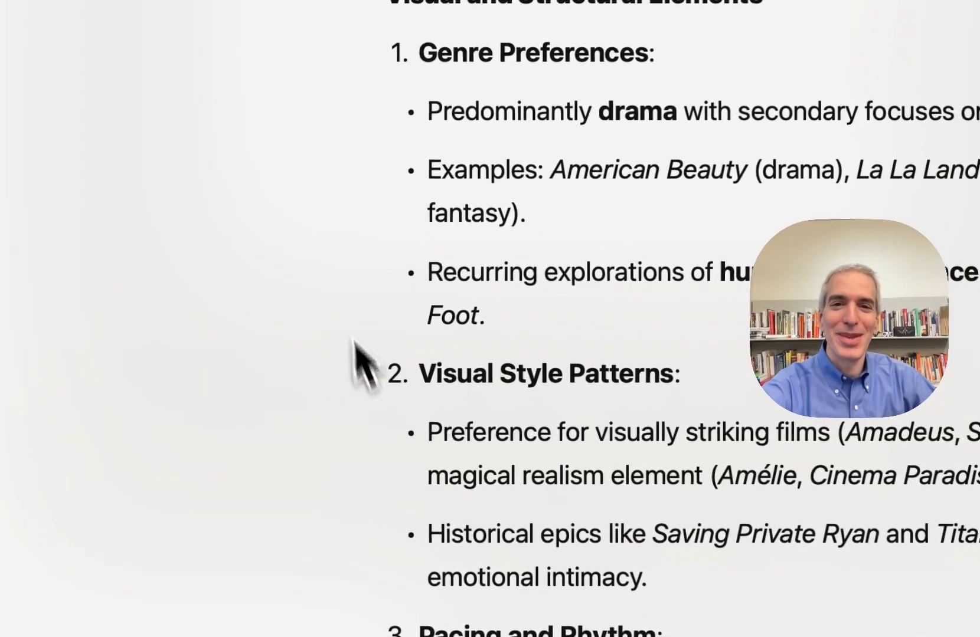
- Read the Film Taste Analysis from Visual and Structural Elements through Content Elements to the Summary of Film Preferences
scroll(367, 195, up, 5)
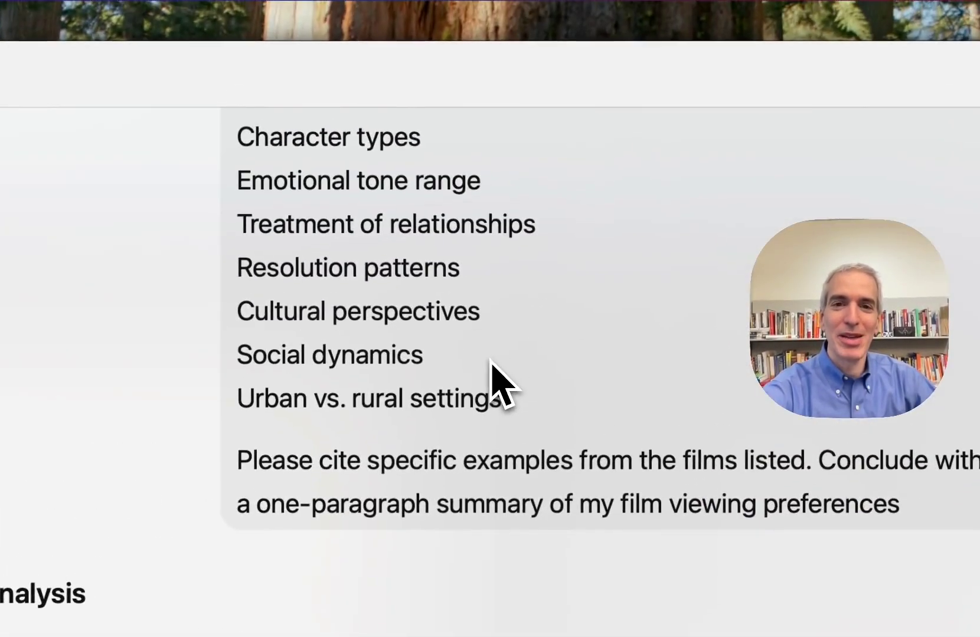
scroll(487, 386, down, 6)
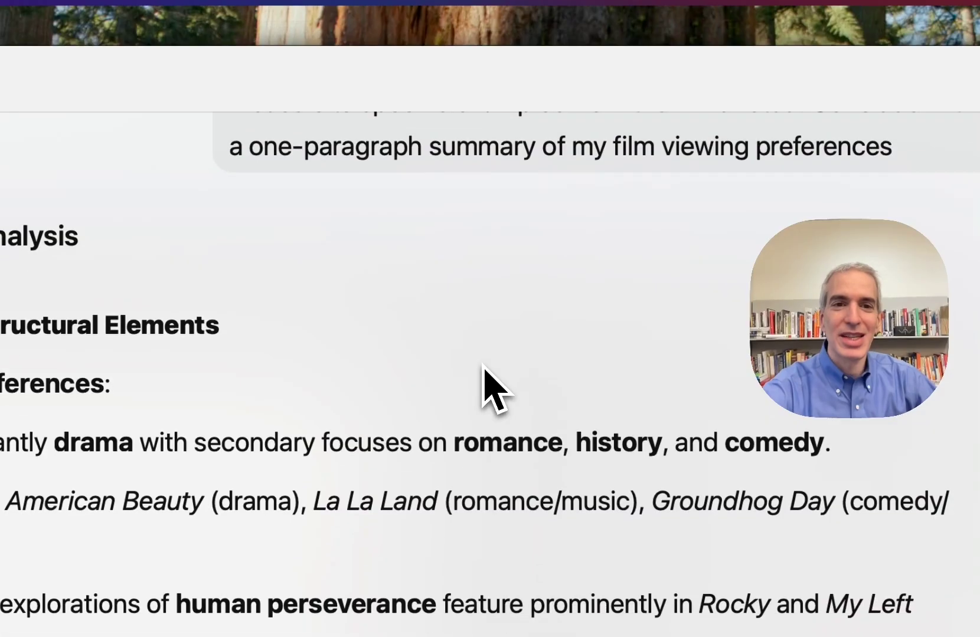
scroll(490, 386, down, 2)
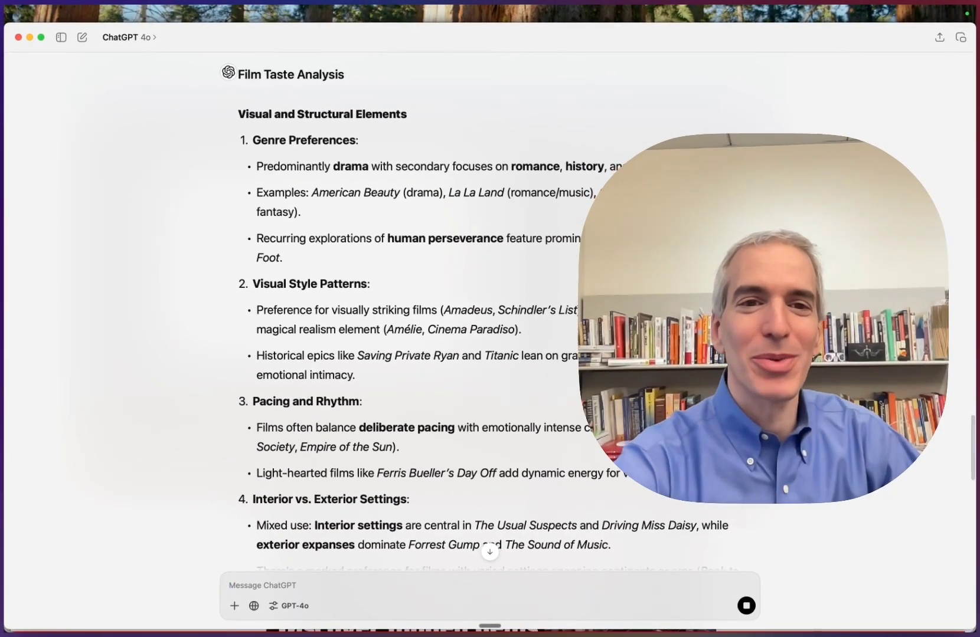
scroll(508, 195, down, 5)
scroll(494, 222, down, 2)
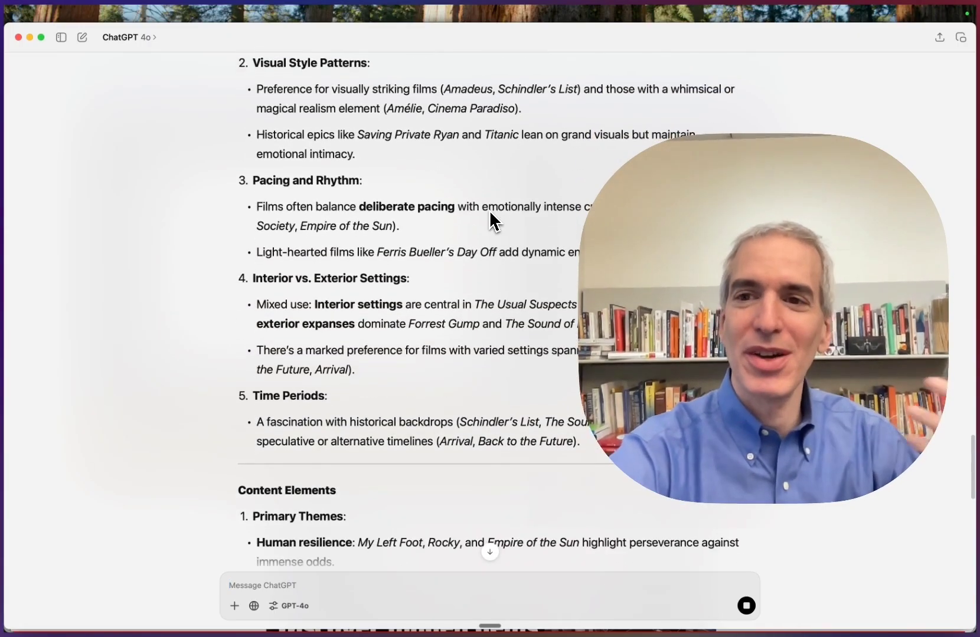
scroll(495, 296, down, 3)
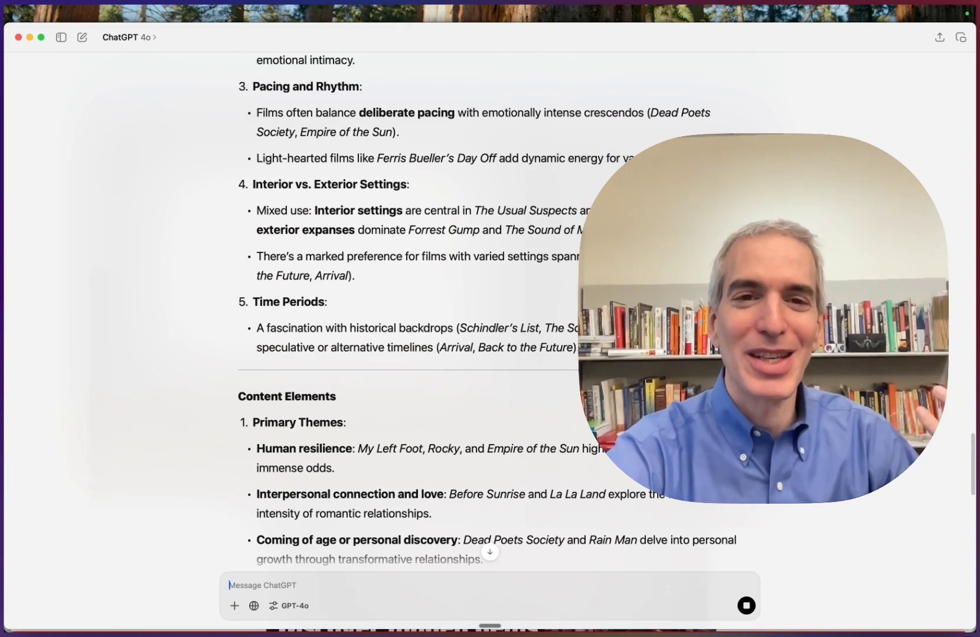
scroll(490, 295, down, 3)
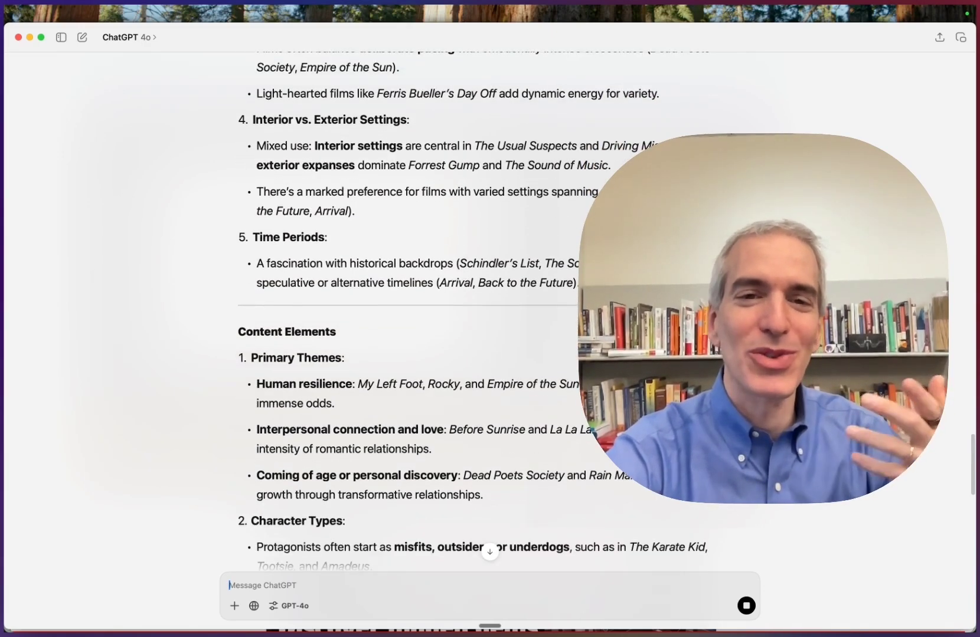
scroll(491, 221, down, 5)
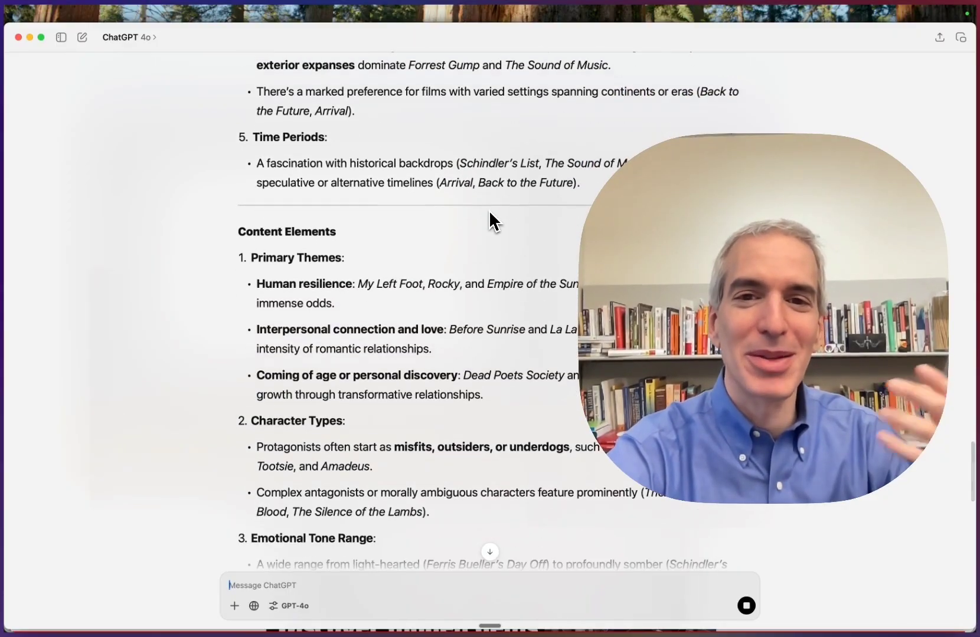
scroll(492, 221, down, 2)
scroll(493, 220, down, 15)
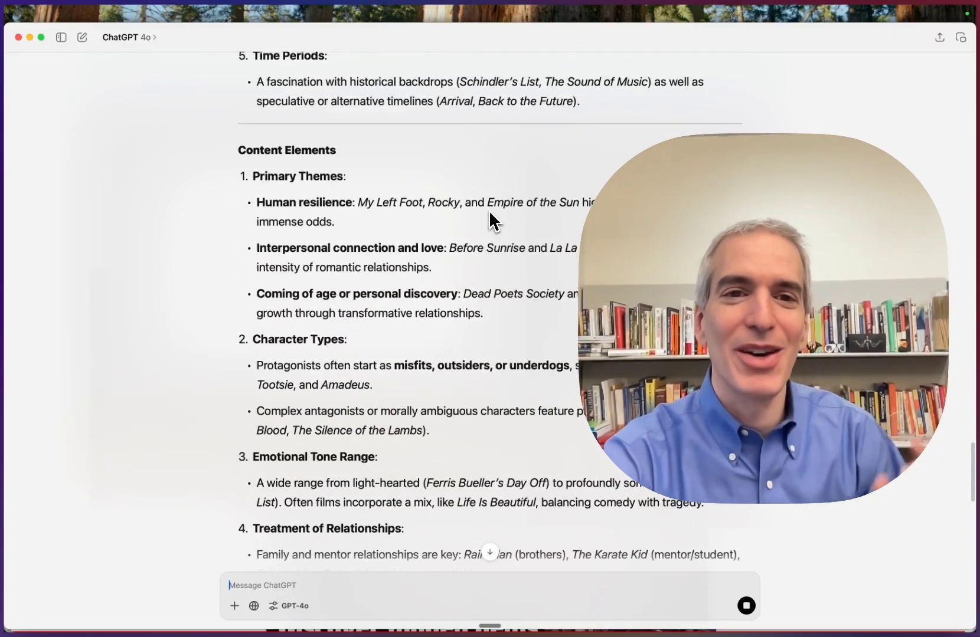
scroll(493, 295, down, 12)
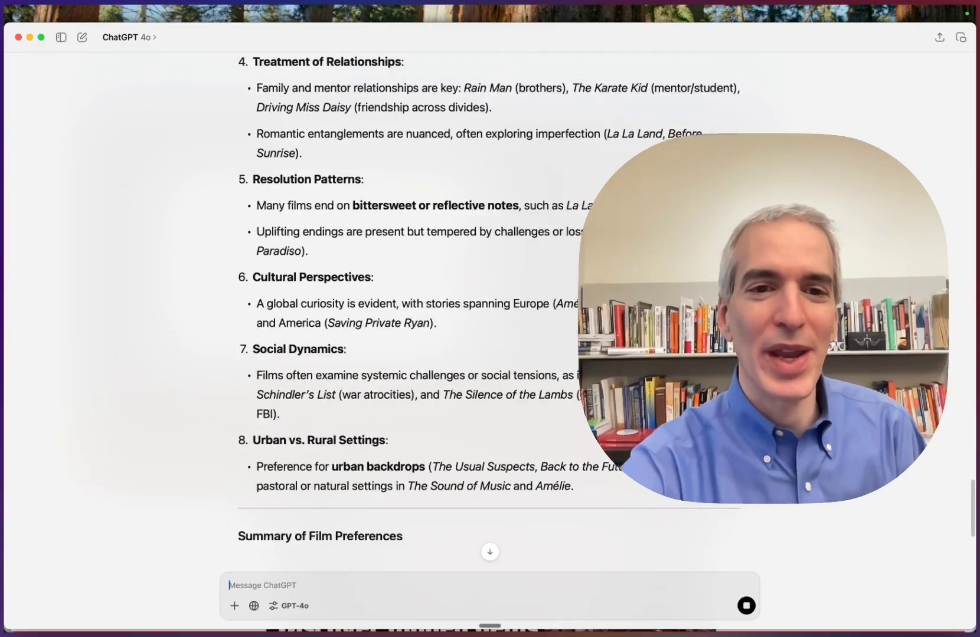
scroll(492, 295, down, 2)
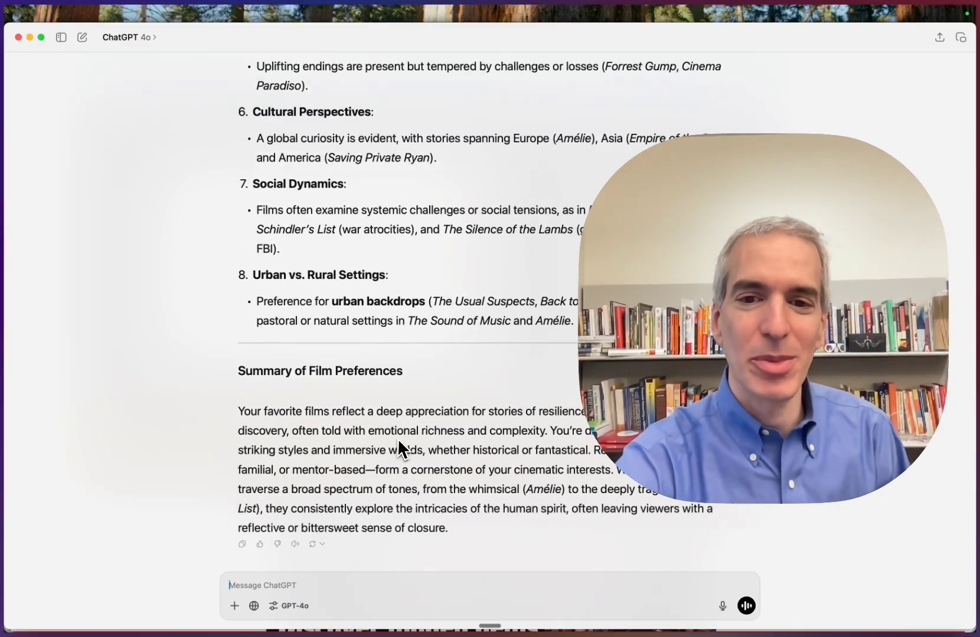
- Insert the saved follow-up prompt from the clipboard history asking for 10 movies not in the original list, with a brief reason for each, and send it
click(289, 584)
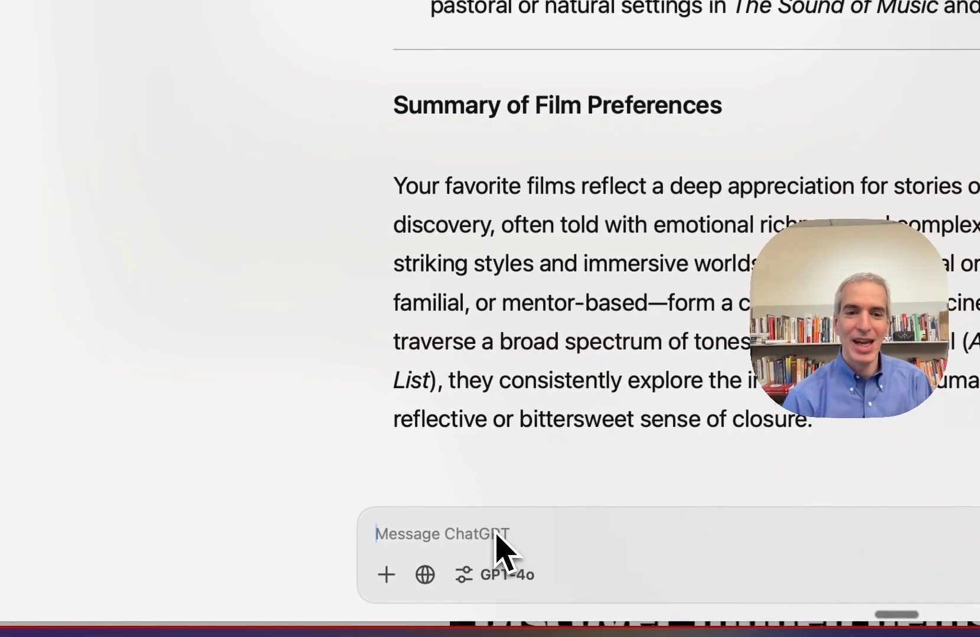
key(super+space)
text(clip)
key(Return)
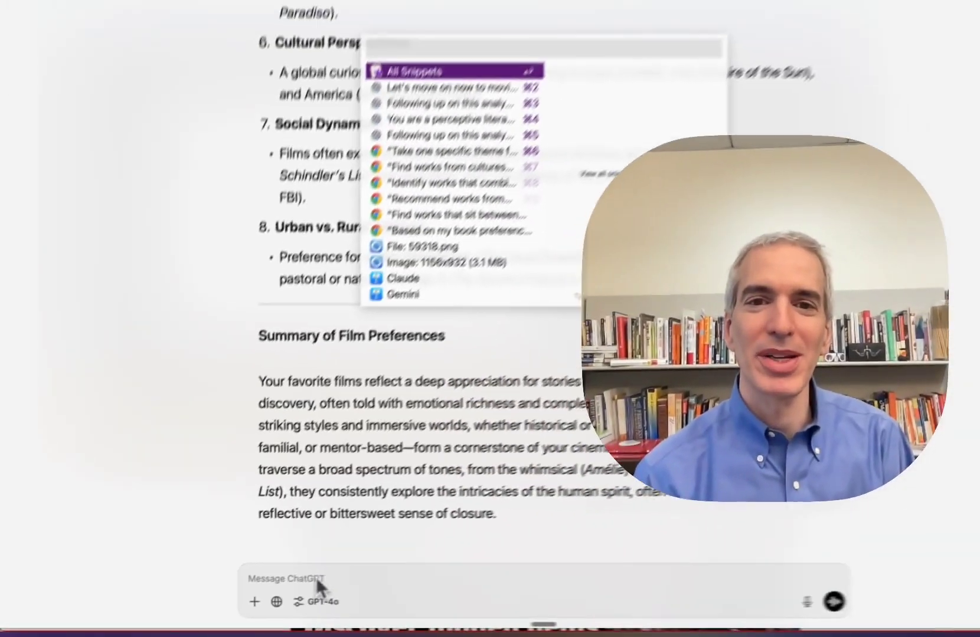
key(Down)
key(Down)
key(Down)
key(Down)
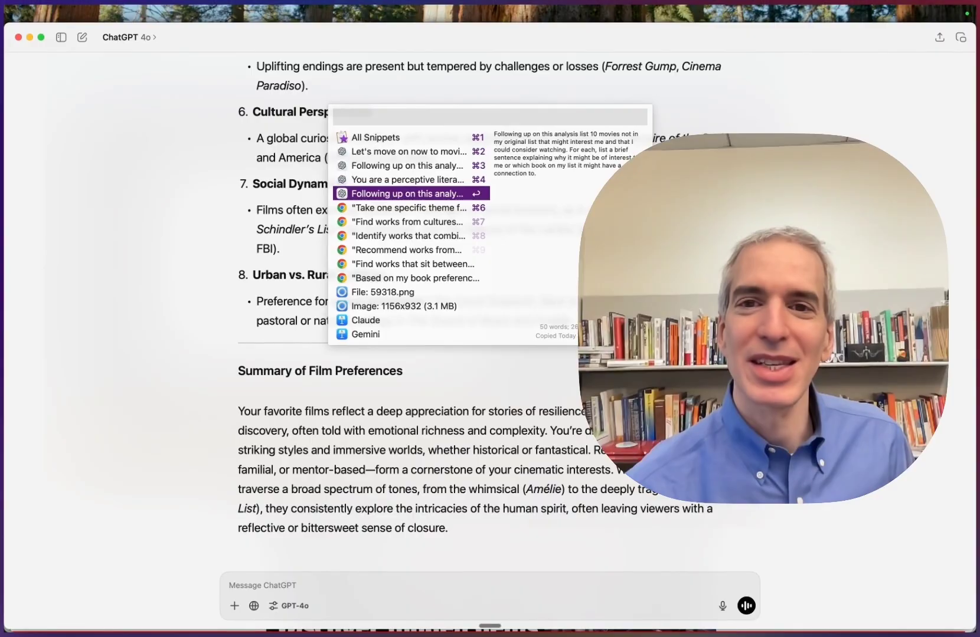
key(Return)
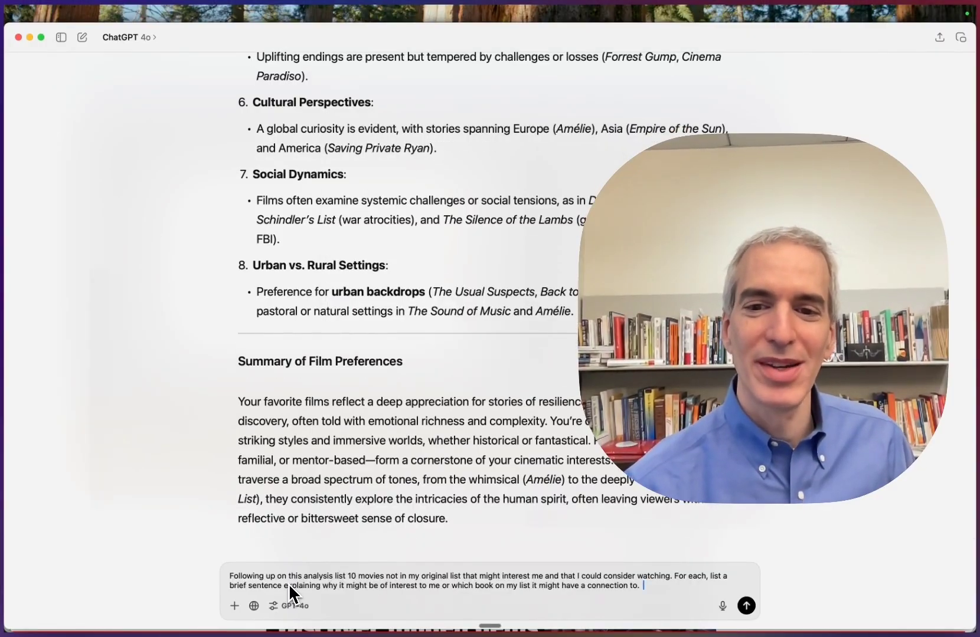
key(Return)
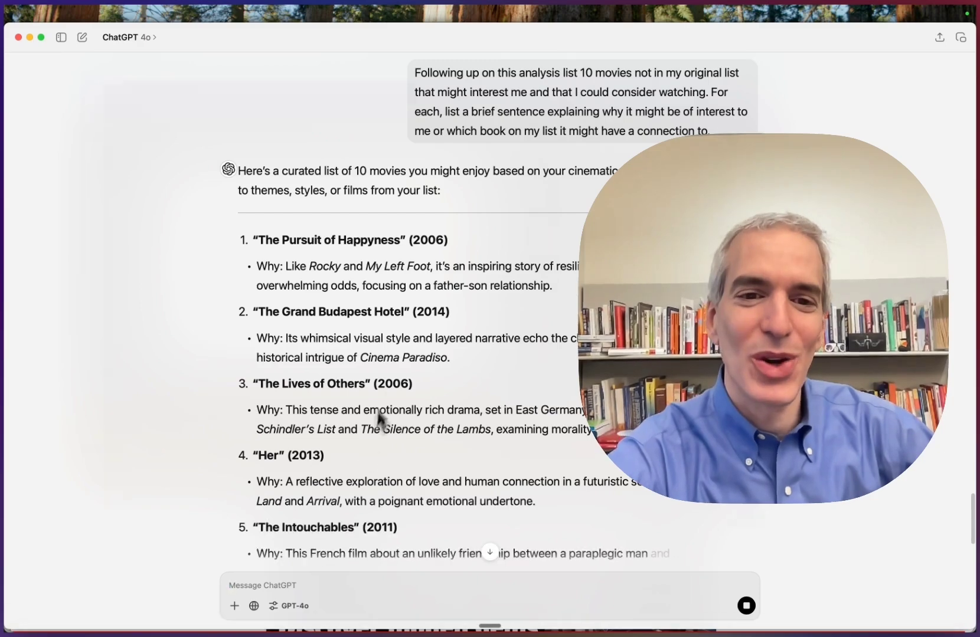
- Read through the 10 recommended movies and the reasons given for each, returning to the start of the list for a second look
scroll(477, 264, down, 4)
scroll(481, 264, down, 5)
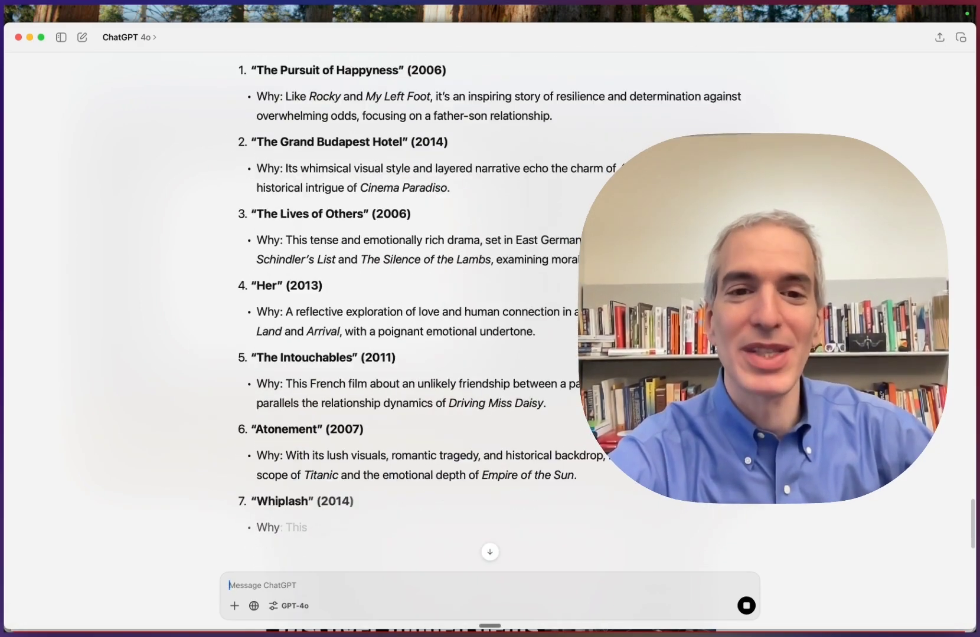
scroll(488, 307, down, 5)
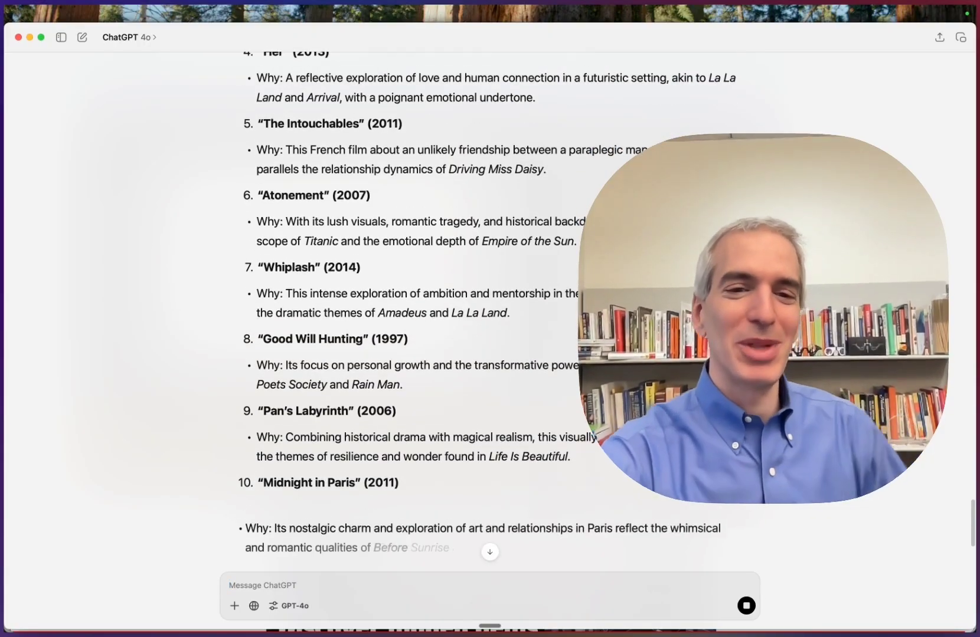
scroll(490, 307, up, 5)
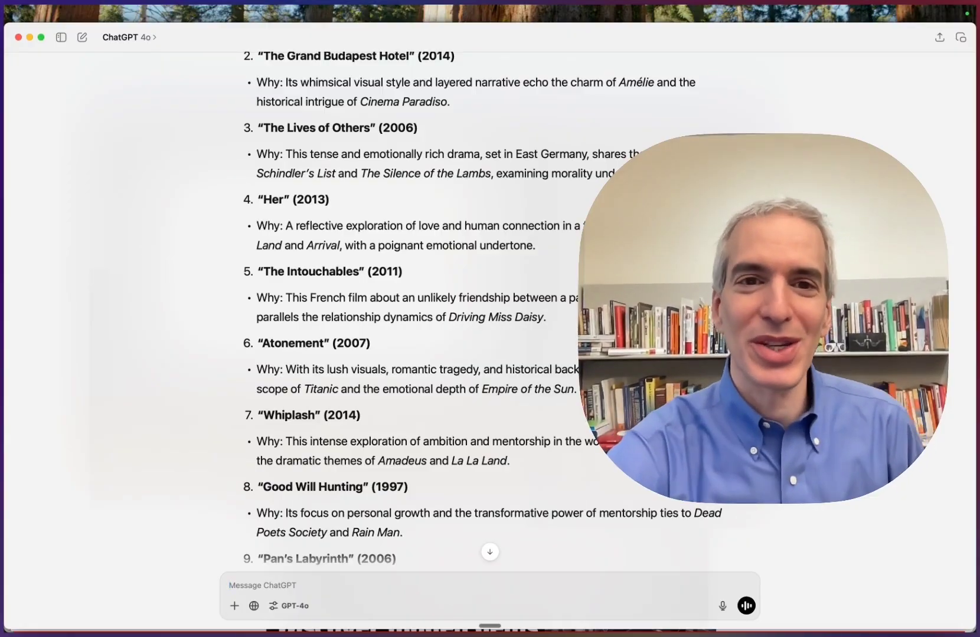
scroll(490, 307, up, 8)
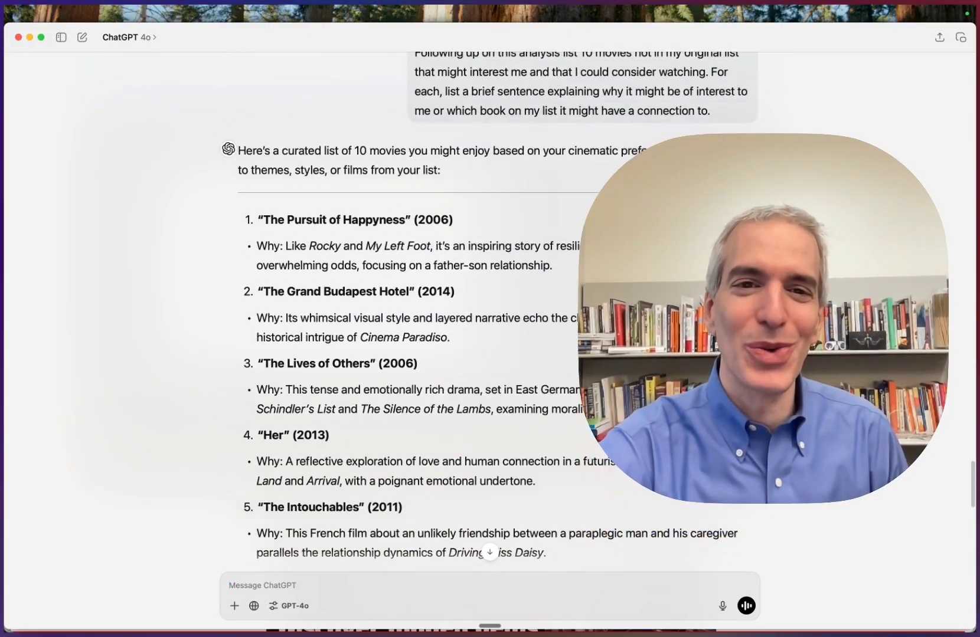
scroll(454, 312, down, 7)
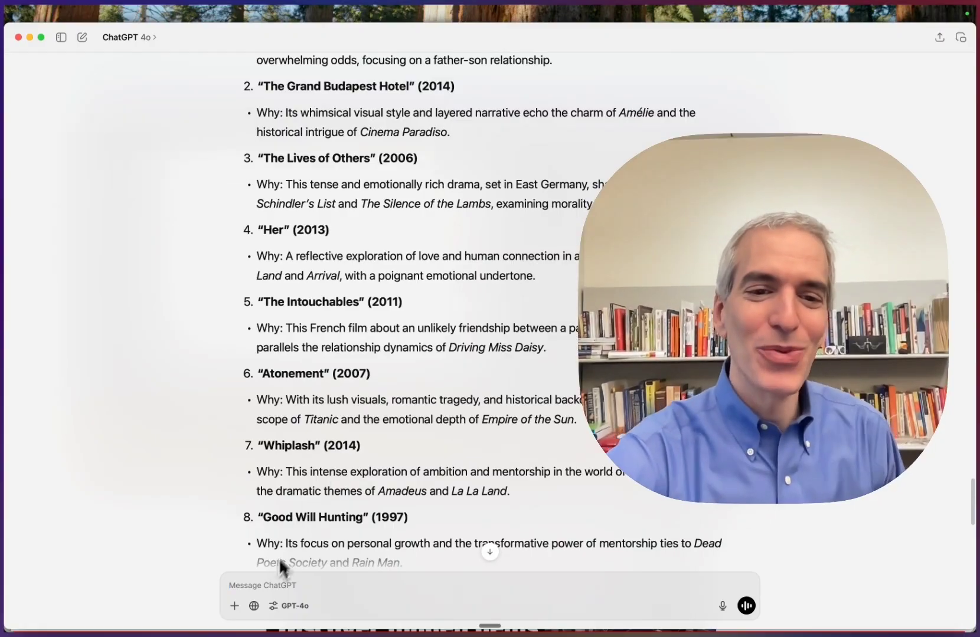
- Insert the saved prompt "Take one specific theme from my taste profile and suggest works" from the clipboard history without its opening quotation mark, and send it
key(alt+space)
text(c)
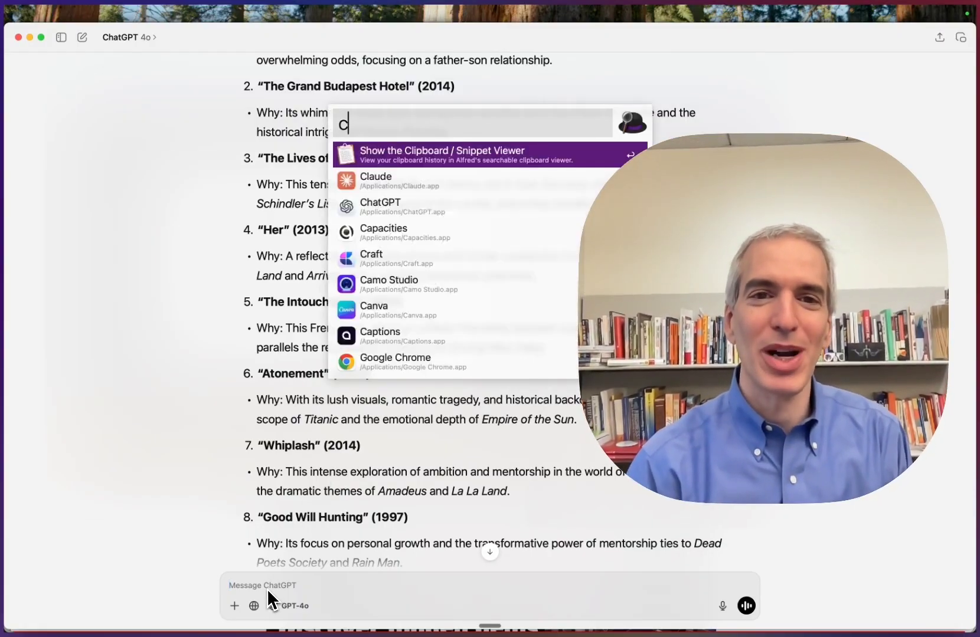
text(lip)
key(Return)
key(Down)
key(Down)
key(Down)
key(Down)
key(Down)
key(Down)
key(Up)
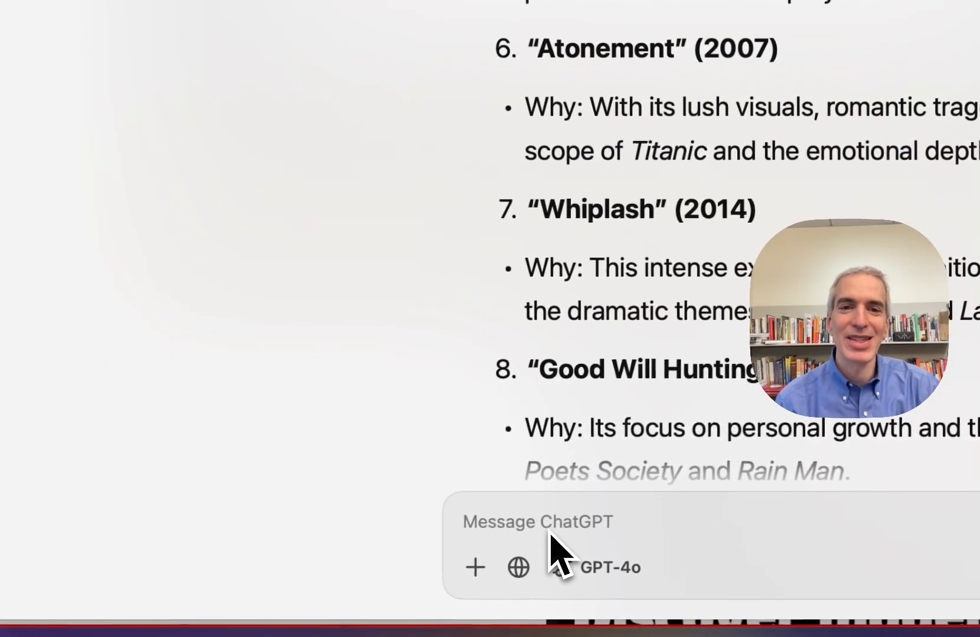
key(Return)
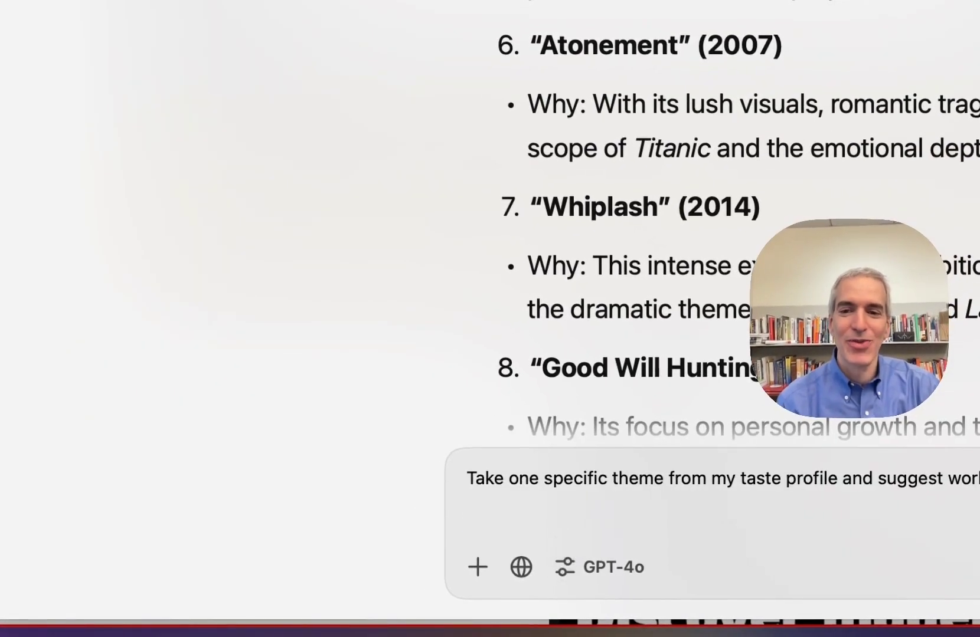
key(Return)
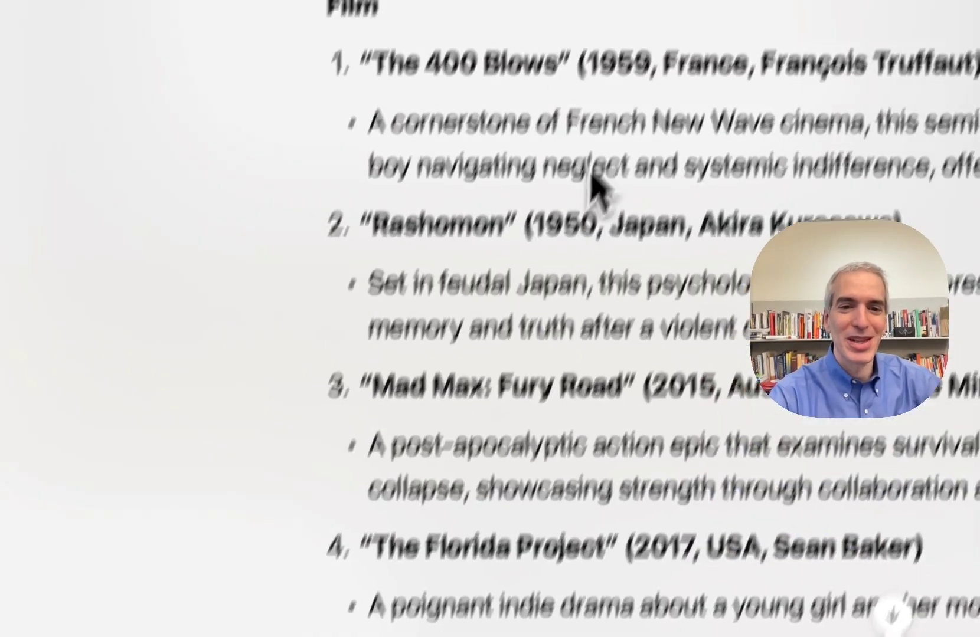
- Read the theme-based recommendations from Film and Books through Television, Theater and Visual Arts to Music and the closing remark
scroll(679, 121, down, 5)
scroll(552, 259, down, 5)
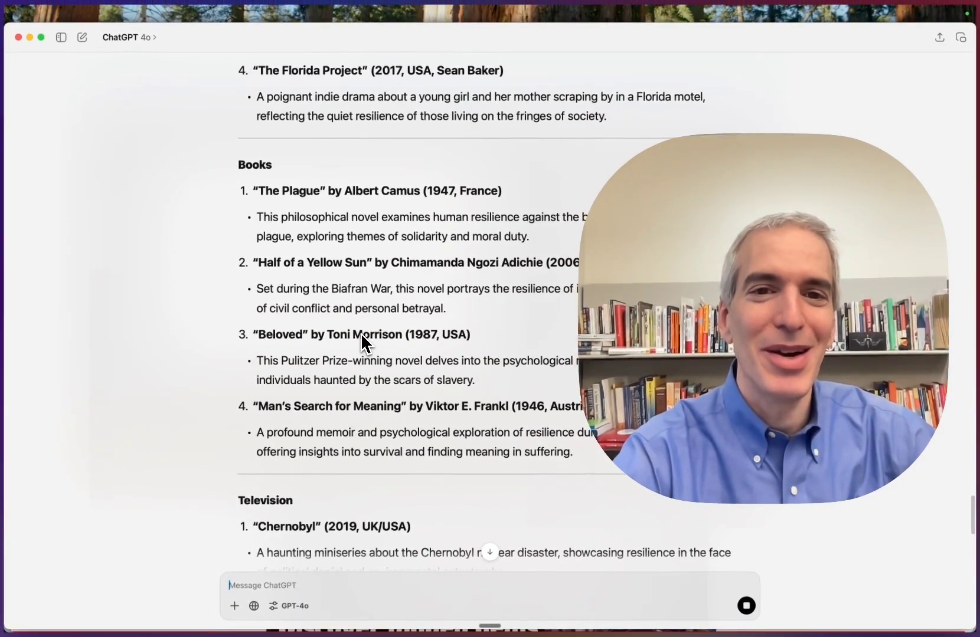
scroll(361, 333, down, 3)
scroll(490, 318, down, 1)
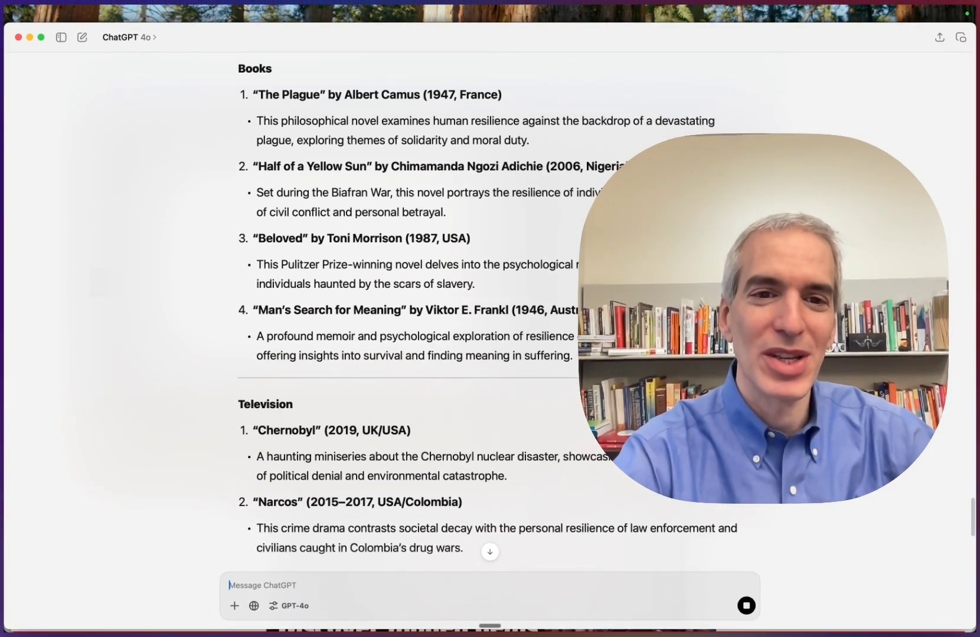
scroll(361, 332, down, 4)
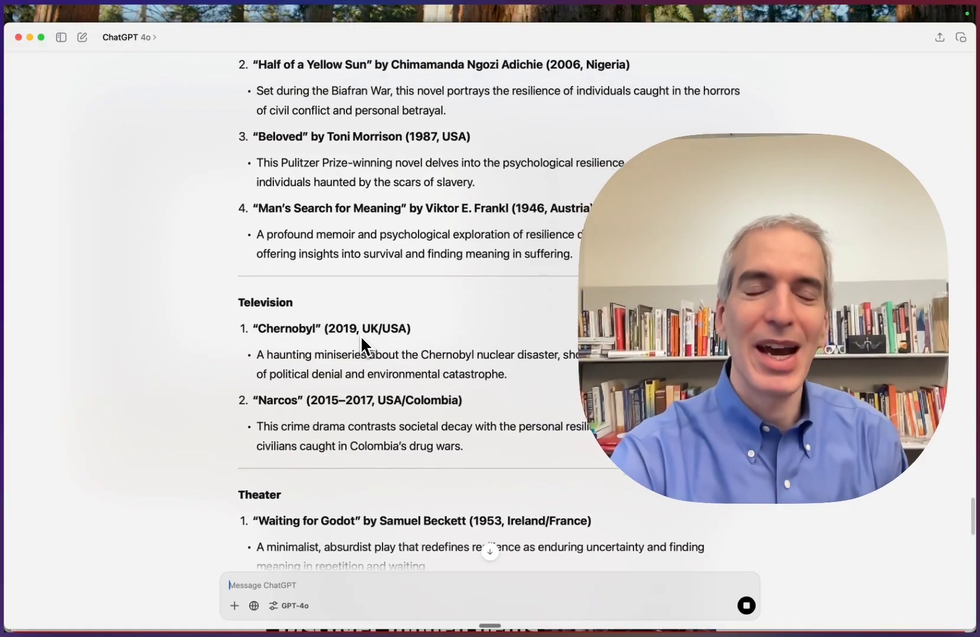
scroll(343, 377, down, 7)
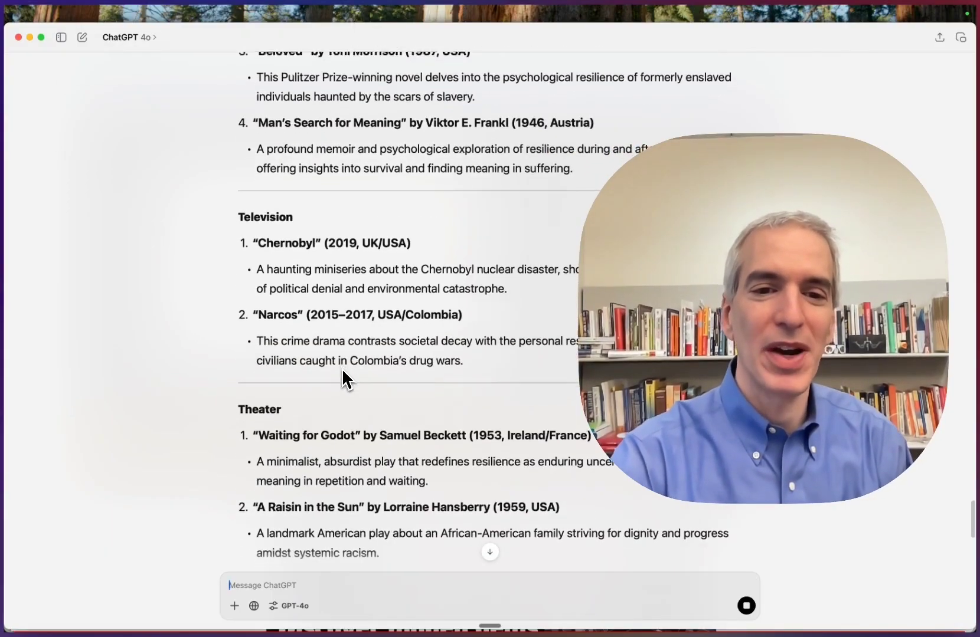
scroll(323, 437, down, 7)
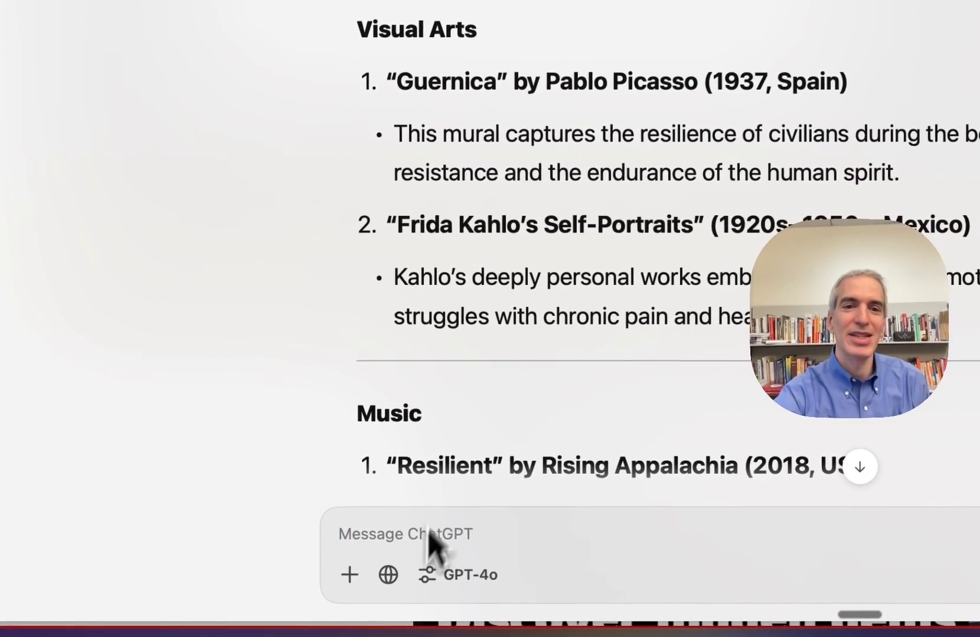
scroll(346, 366, down, 4)
scroll(539, 107, down, 5)
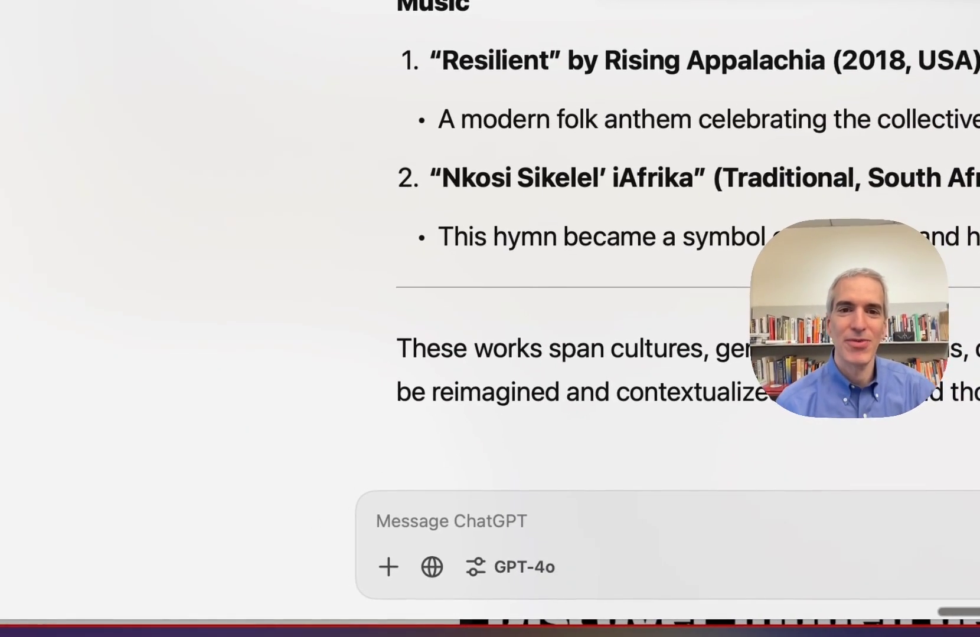
- Insert and send the saved prompt asking for works from unexplored cultures that could serve as 'bridge books' to new literary territories
key(super+v)
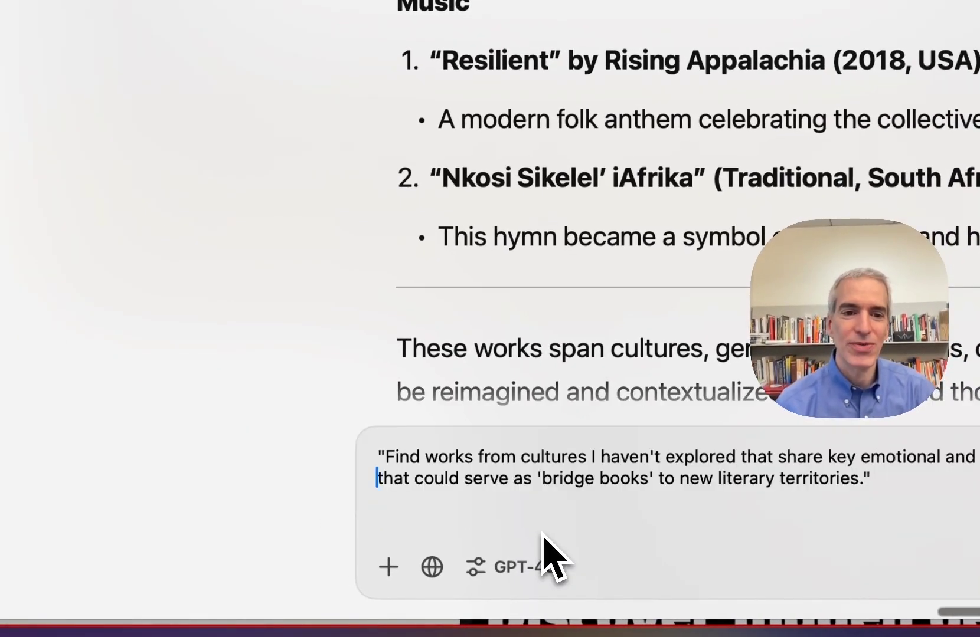
key(Return)
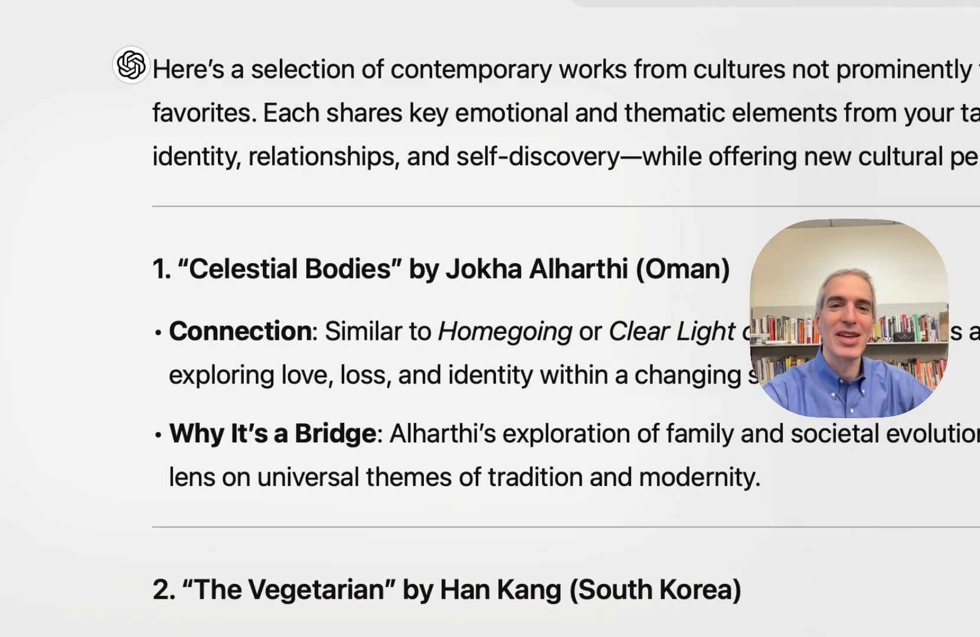
- Read the Connection and Why It's a Bridge notes for the recommended books, from "Celestial Bodies" to "The House of Rust"
scroll(525, 344, down, 3)
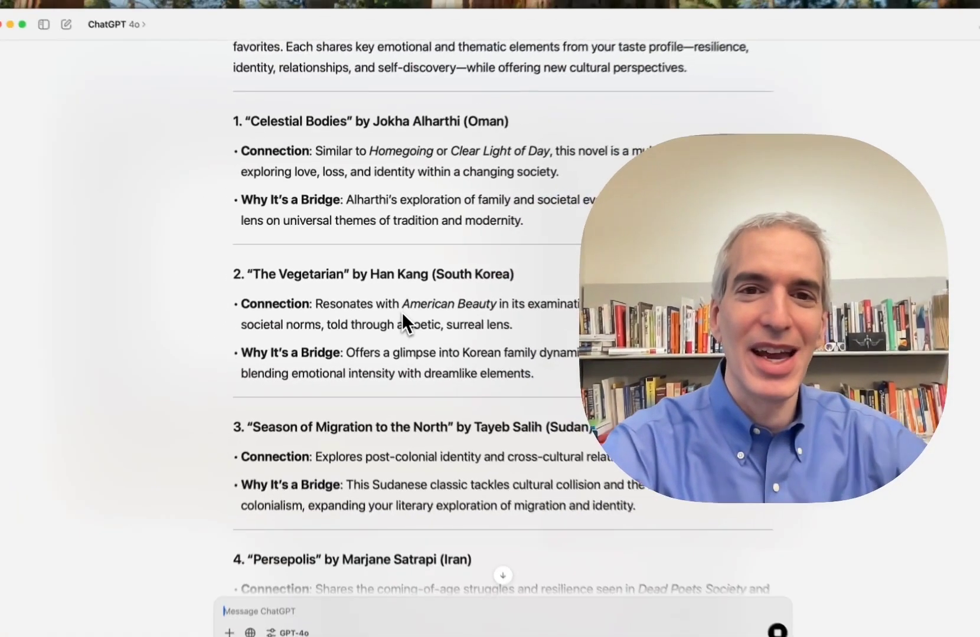
scroll(396, 307, up, 2)
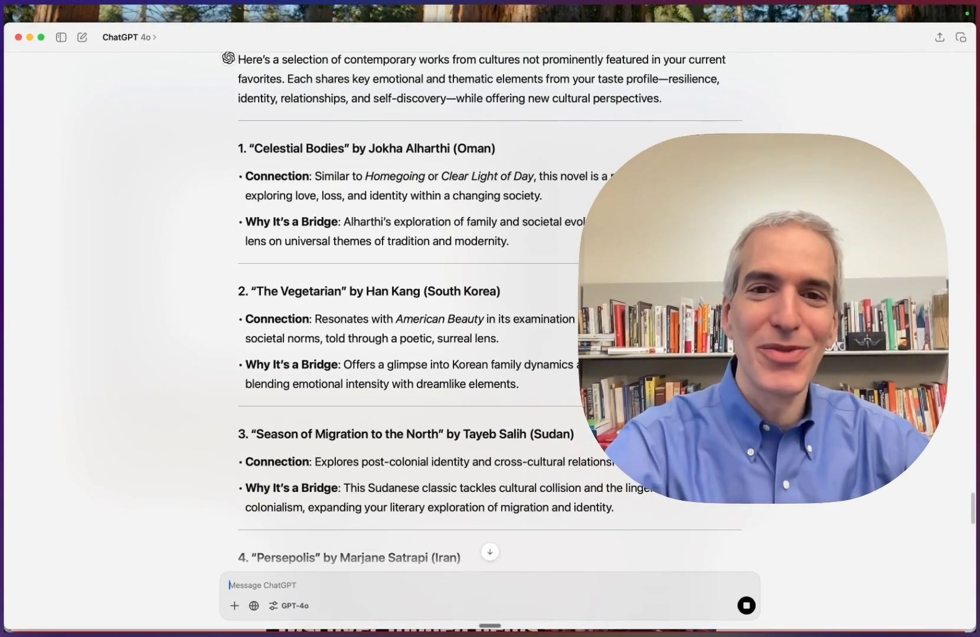
scroll(420, 240, down, 3)
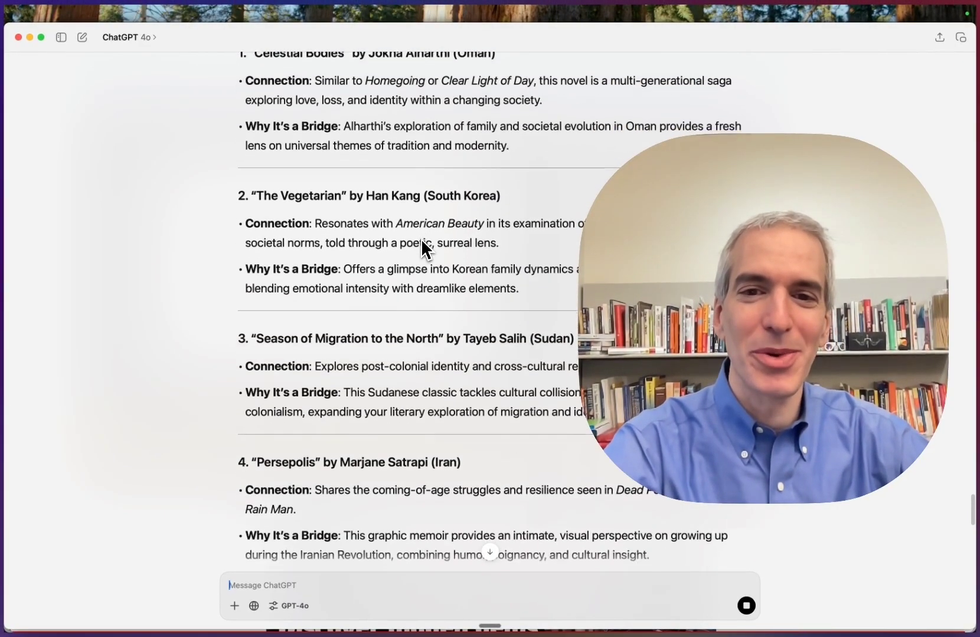
scroll(422, 242, down, 1)
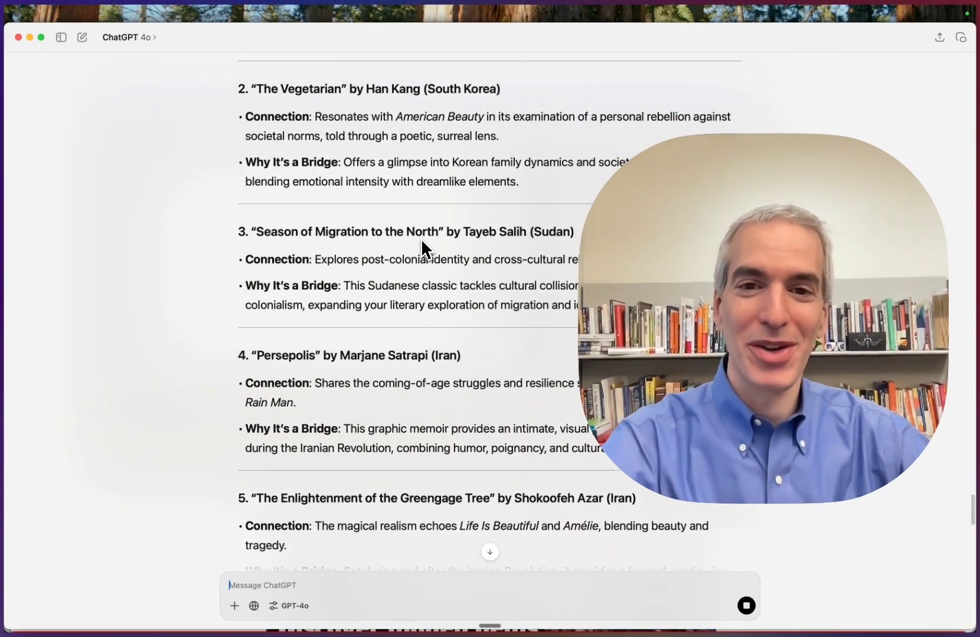
scroll(422, 242, down, 1)
scroll(421, 239, down, 1)
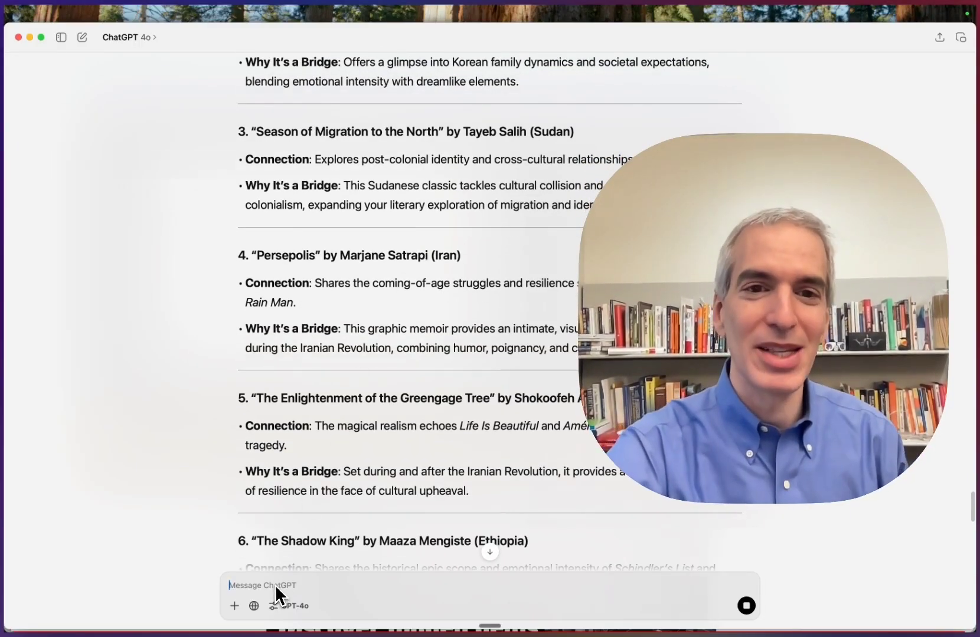
scroll(334, 441, down, 1)
scroll(333, 441, down, 1)
scroll(335, 444, down, 6)
scroll(335, 437, down, 2)
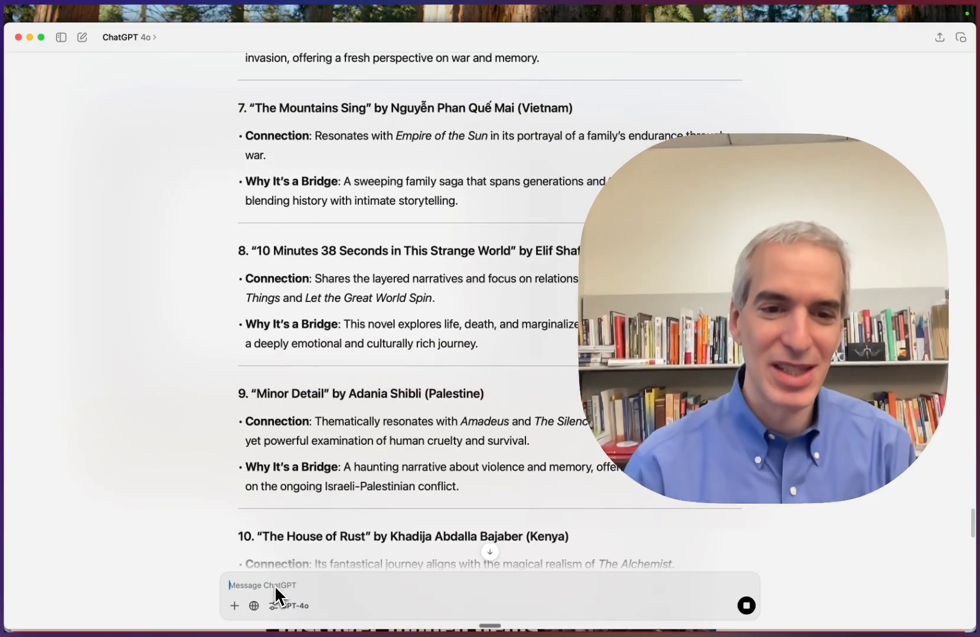
- Insert the saved prompt "Recommend works from different decades/centuries that share DNA with my favorites" from the clipboard history, strip its quotation marks, and send it
key(alt+space)
text(clip)
key(Return)
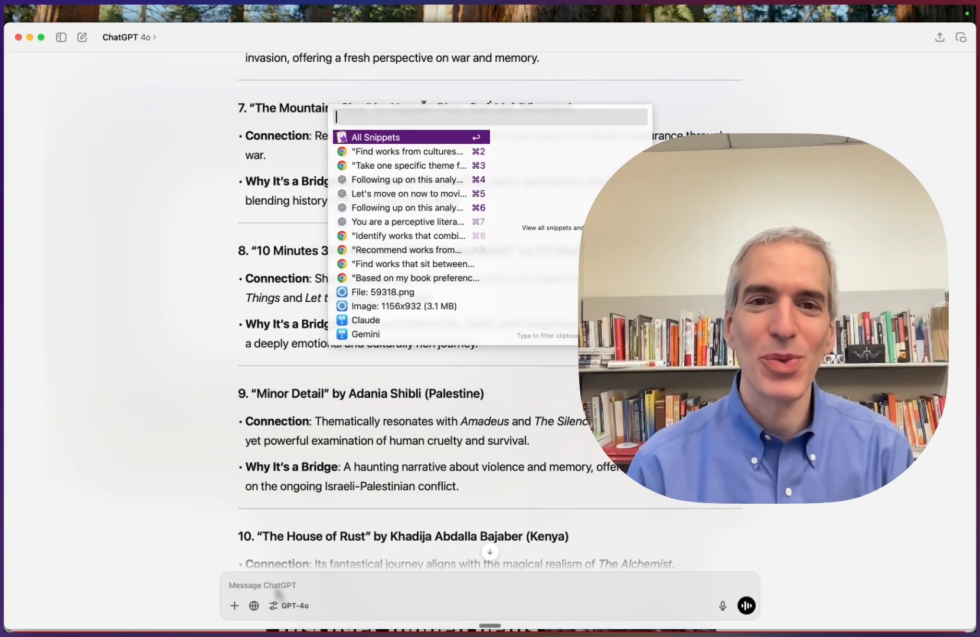
key(Down)
key(Down)
key(Down)
key(Down)
key(Down)
key(Down)
key(Down)
key(Down)
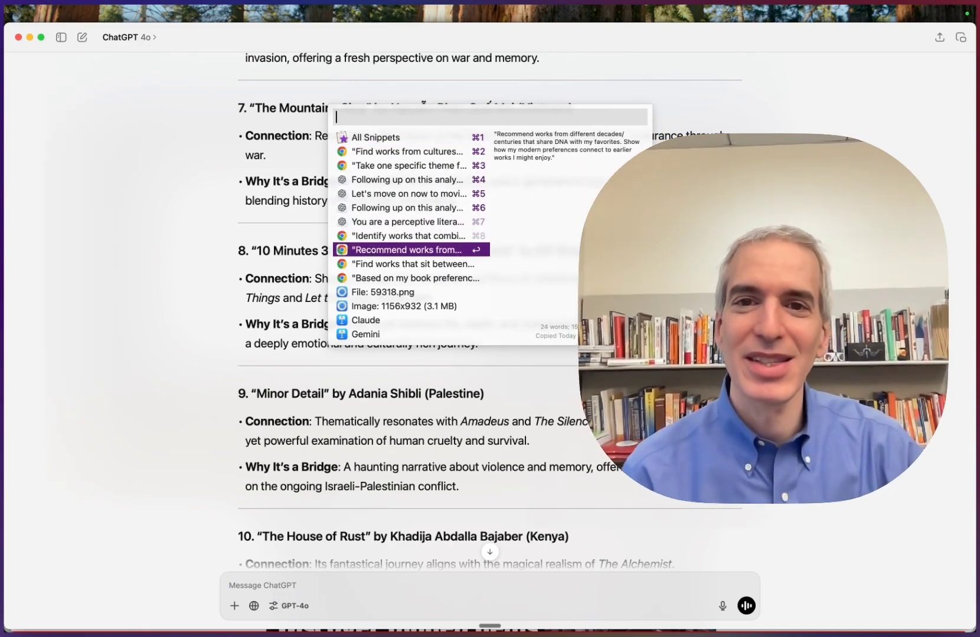
key(Return)
key(Delete)
key(super+Down)
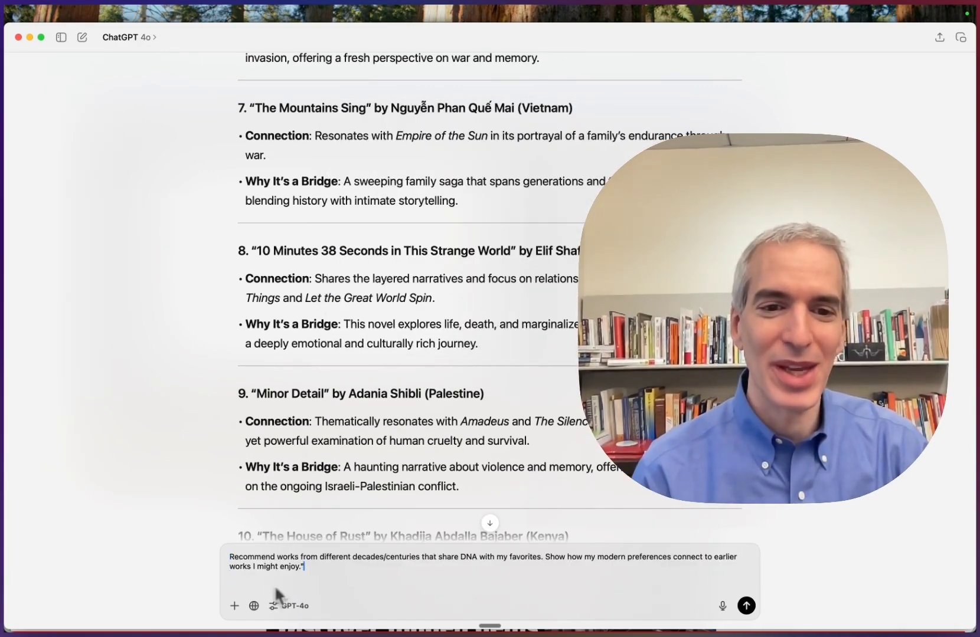
key(Return)
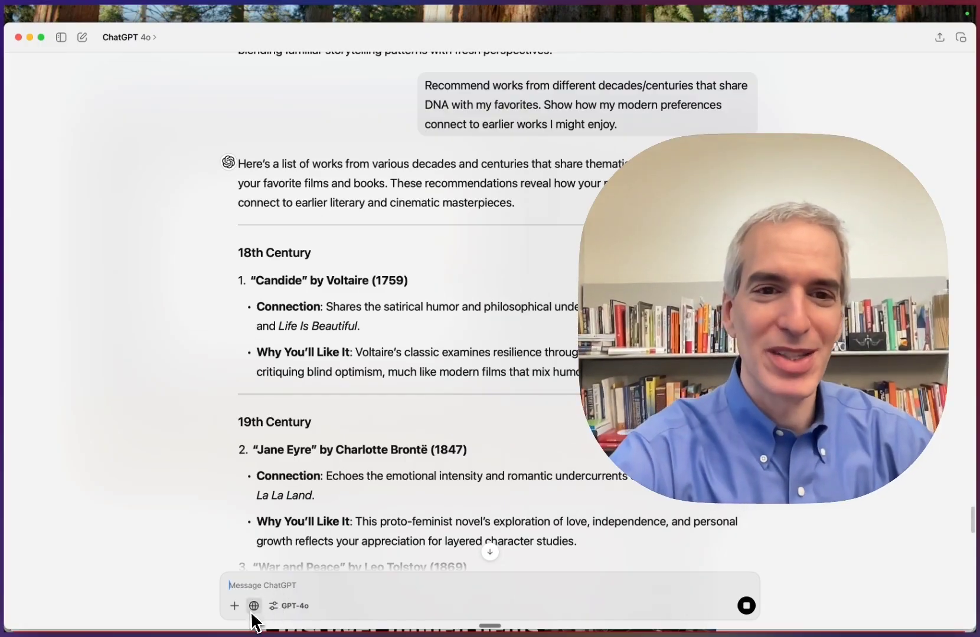
- Read the recommendations by period, from the 18th Century through the 19th and Mid-20th Century to the Late 20th Century section
scroll(473, 284, down, 8)
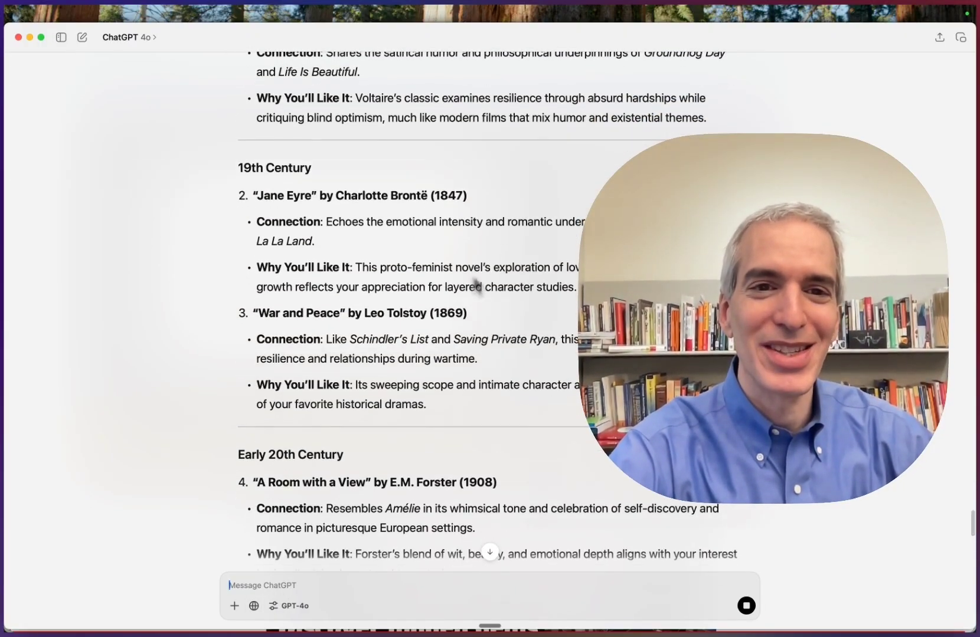
scroll(474, 278, down, 8)
scroll(474, 281, down, 5)
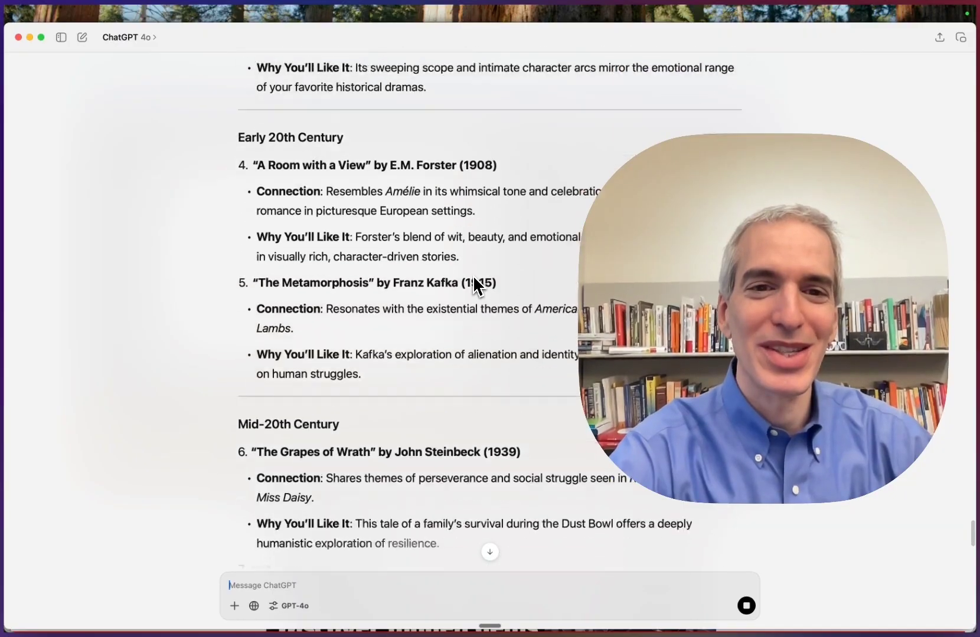
scroll(473, 275, down, 7)
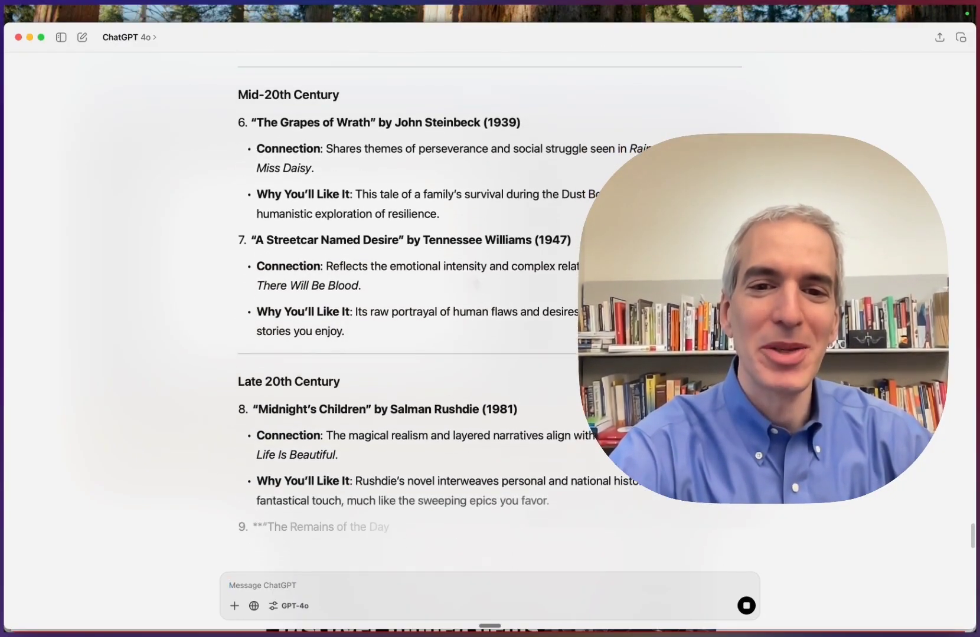
- Review the recommendations by period once more, down to the Mid-20th Century and Late 20th Century titles
scroll(473, 275, up, 8)
scroll(473, 275, up, 8)
scroll(473, 275, down, 14)
scroll(473, 275, down, 1)
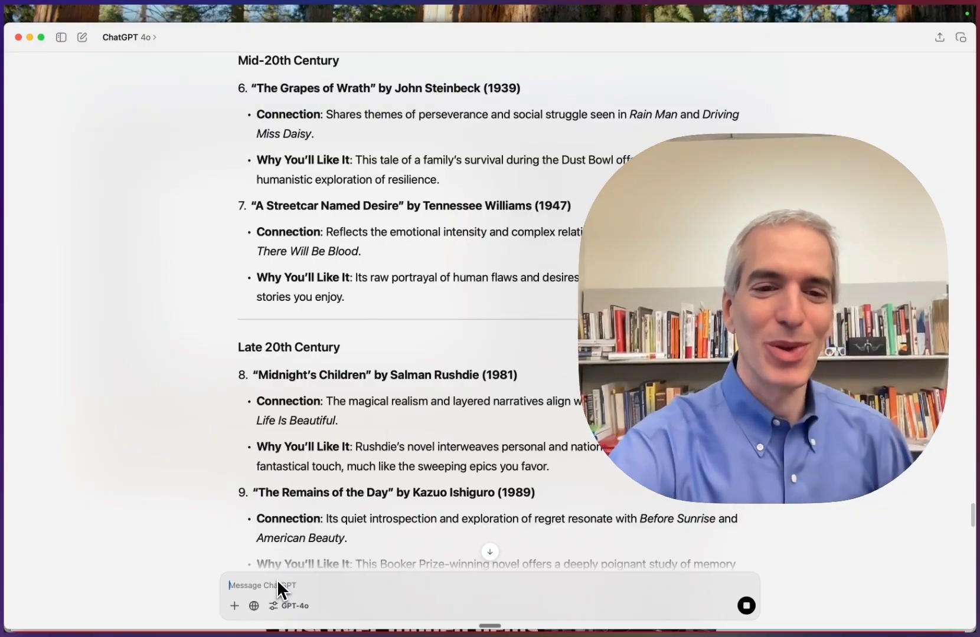
- Insert the saved prompt "Identify works that combine elements I love from different genres in unexpected ways" from the clipboard history into the message
key(alt+space)
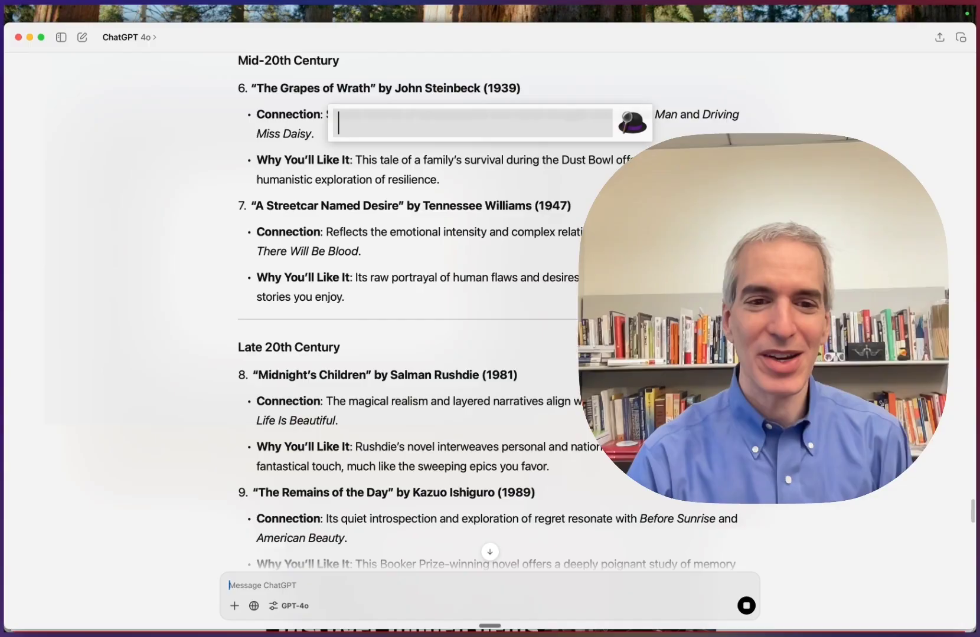
text(cli)
key(Return)
key(Down)
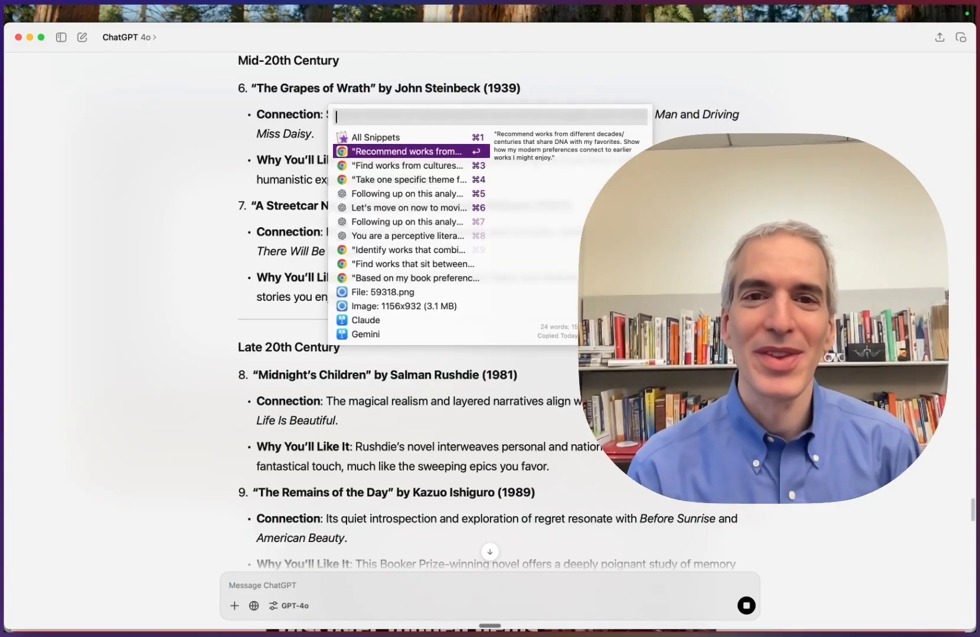
key(Down)
key(Down)
key(super+9)
- Strip the opening and closing quotation marks from the genre-combining prompt and send it
key(super+Up)
key(Delete)
key(Down)
key(Down)
key(BackSpace)
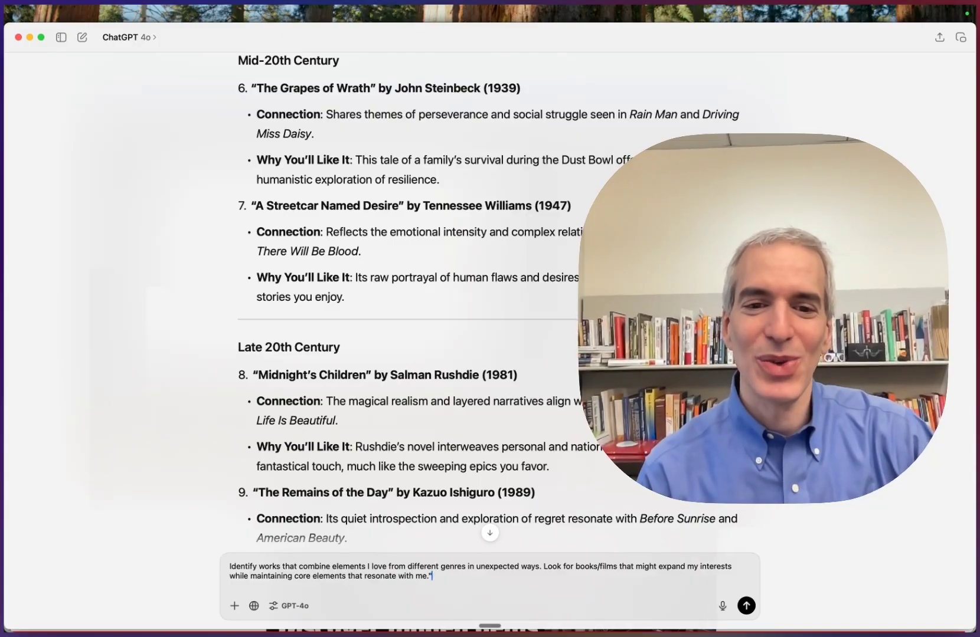
key(BackSpace)
key(Return)
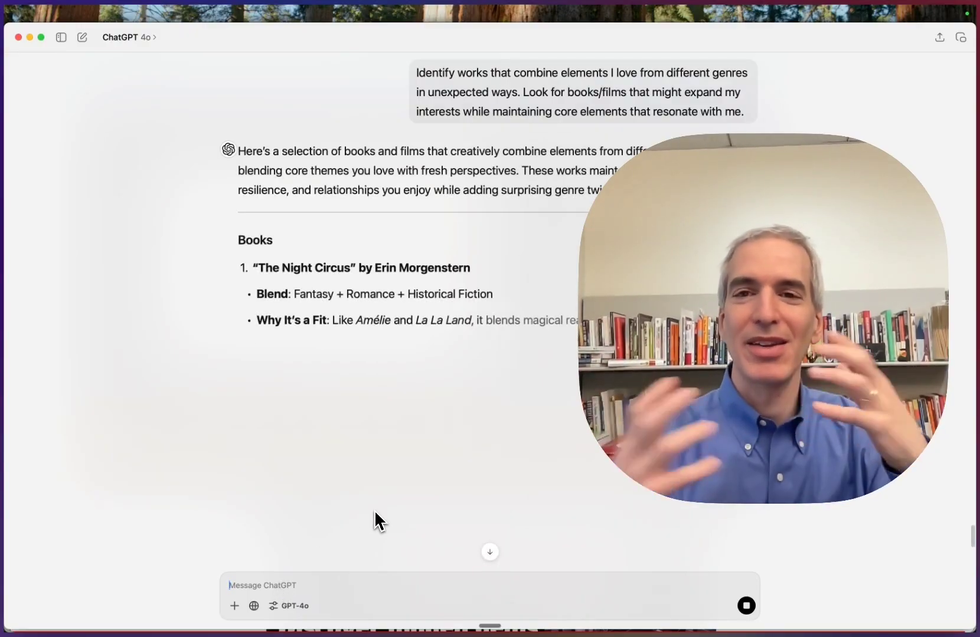
- Read the Blend and Why It's a Fit notes for the genre-blending books, from "The Night Circus" down to the Films section
scroll(458, 312, up, 2)
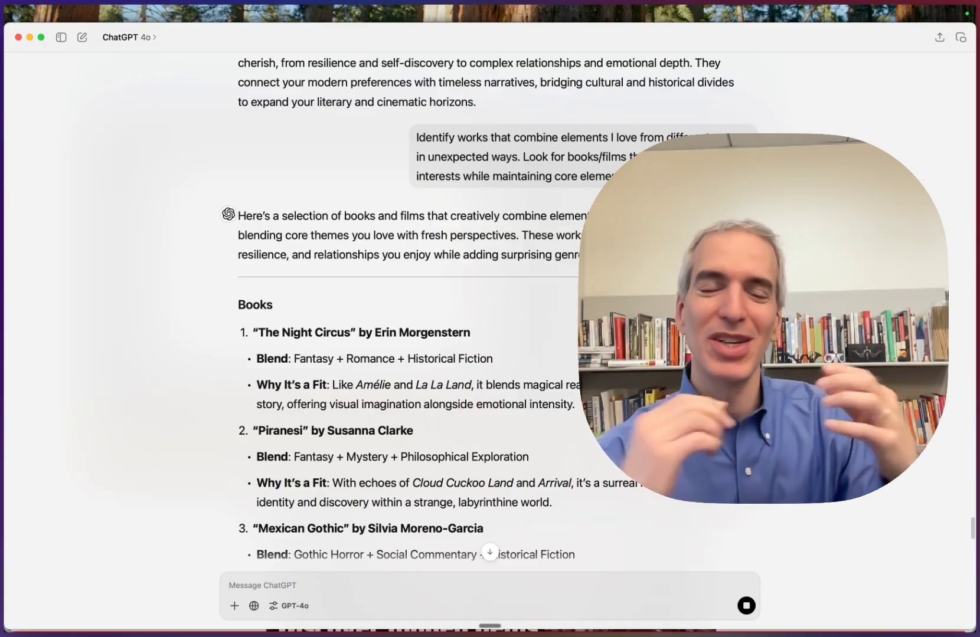
scroll(441, 280, down, 10)
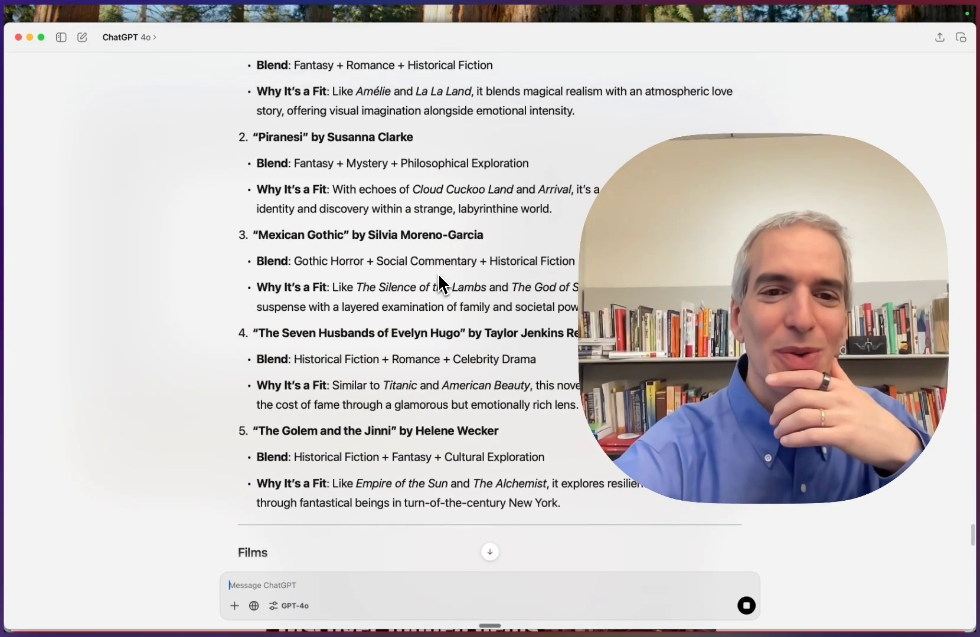
scroll(438, 273, down, 2)
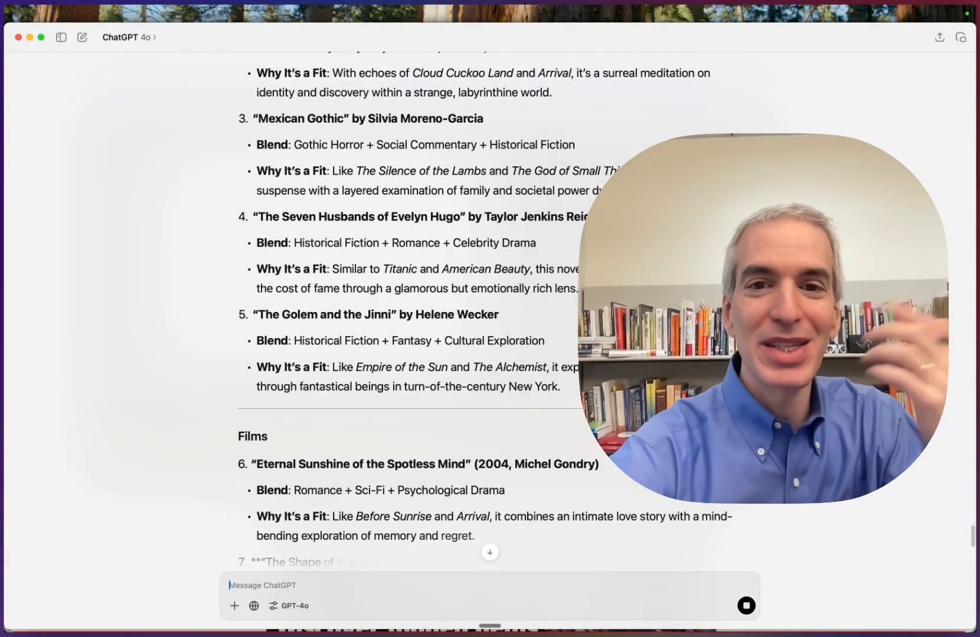